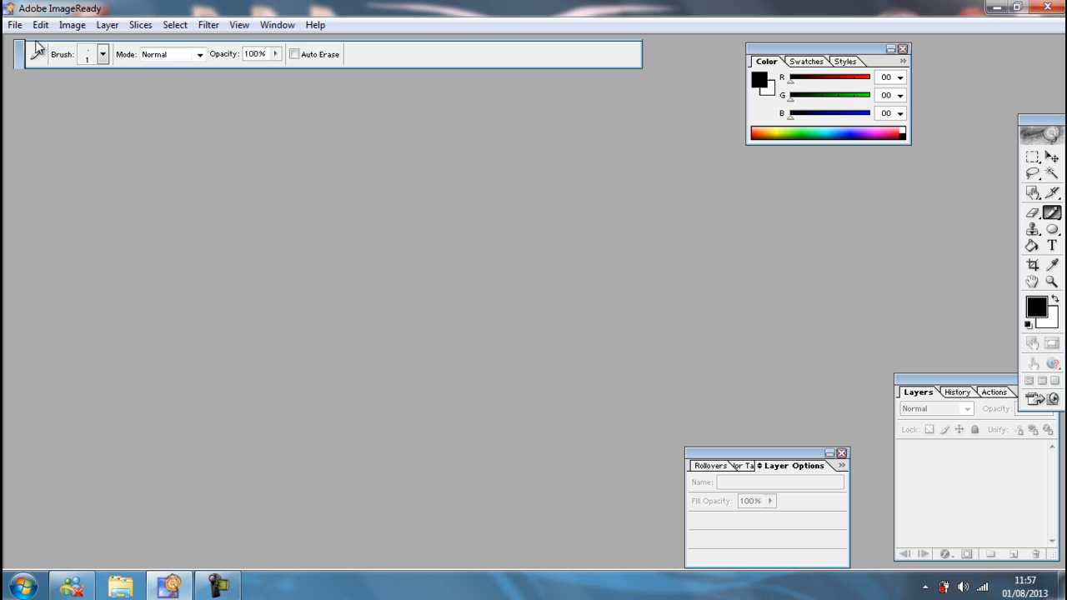
Create a new 50 by 50 pixel document named "isometric art" with a white first layer
left_click(15, 24)
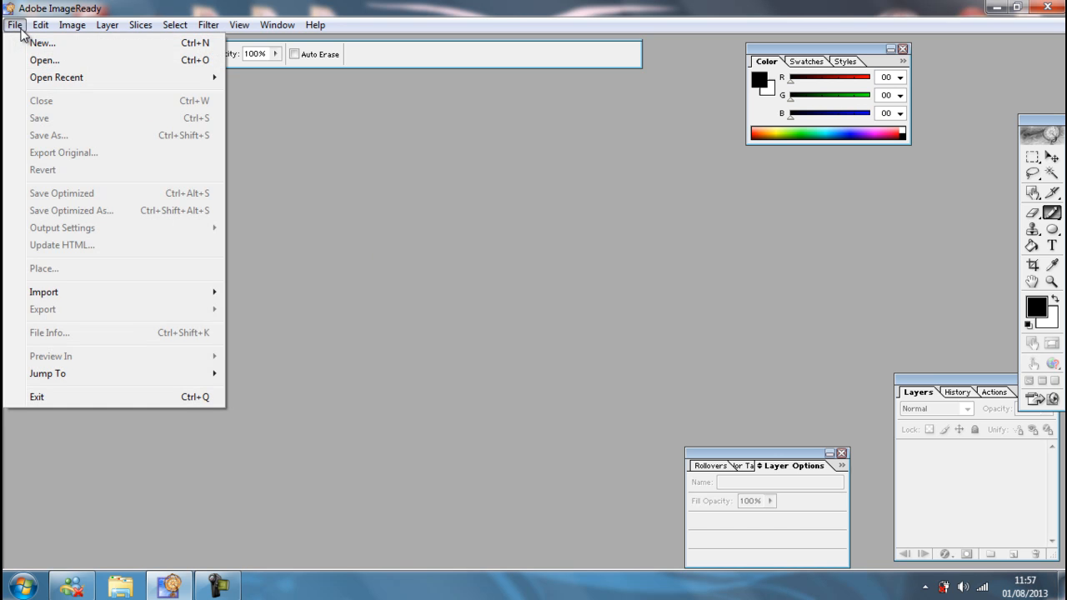
left_click(43, 46)
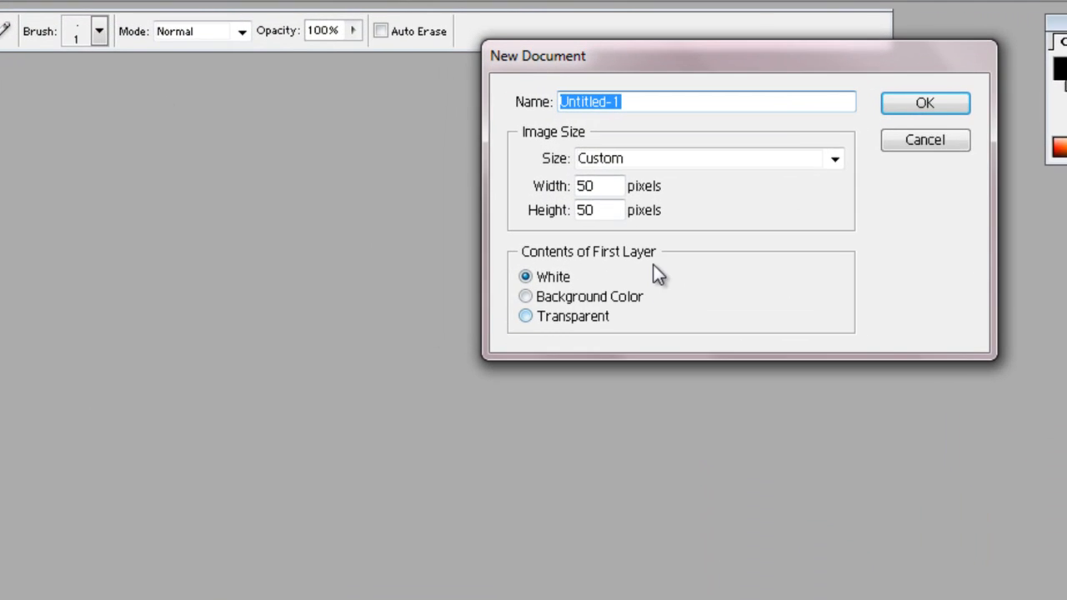
type("i")
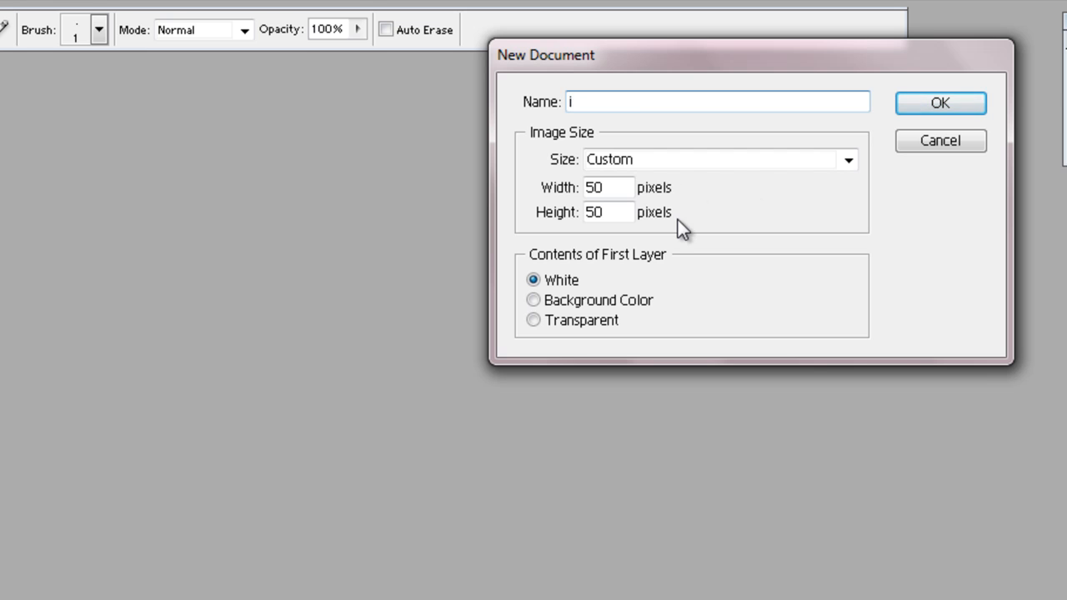
type("sometric art")
left_click(625, 188)
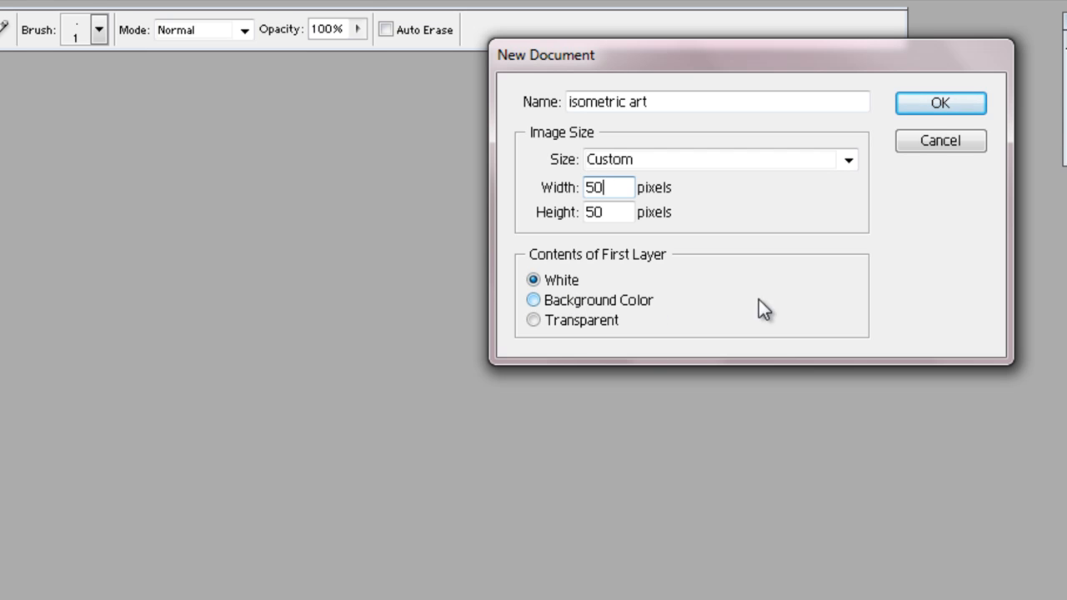
left_click(921, 102)
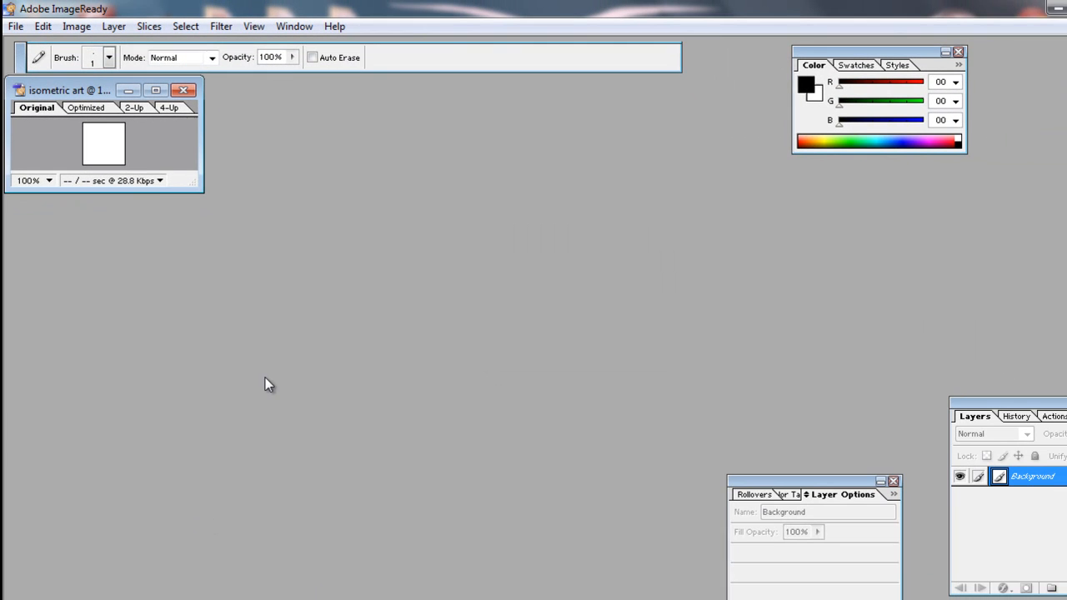
Magnify the blank canvas to 700% and enlarge its document window so the whole canvas fits with a margin
left_click_drag(202, 191, 380, 335)
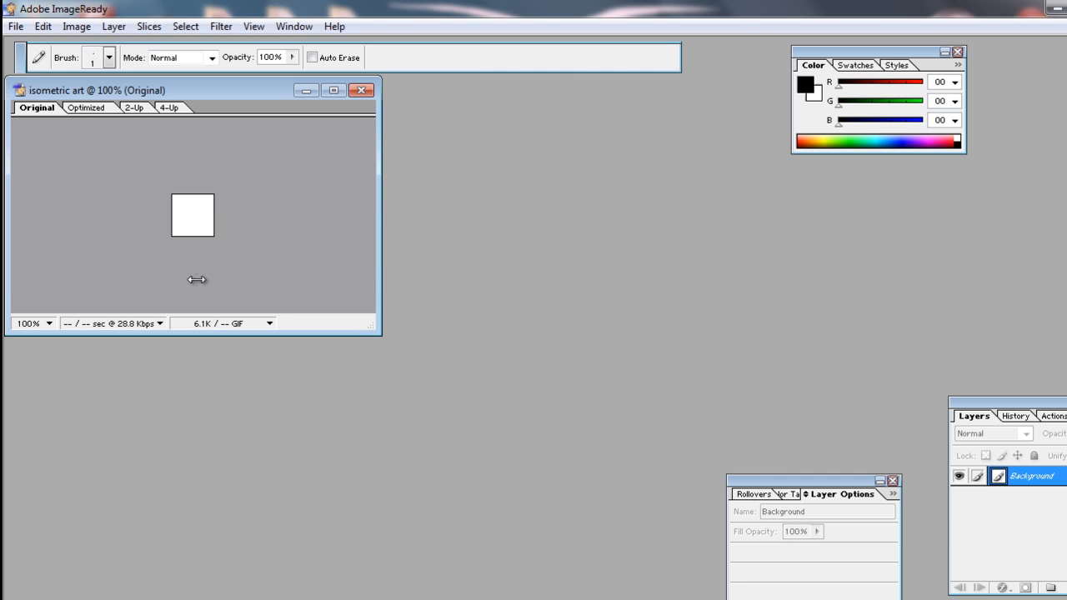
key("ctrl+plus")
key("ctrl+plus")
key("ctrl+plus")
key("ctrl+plus")
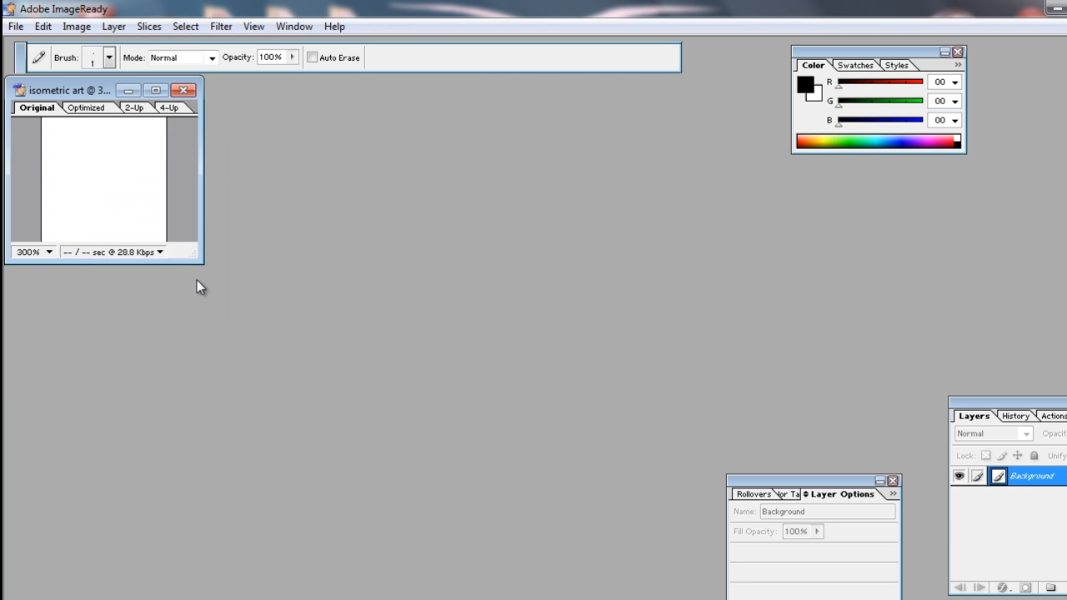
key("ctrl+plus")
key("ctrl+plus")
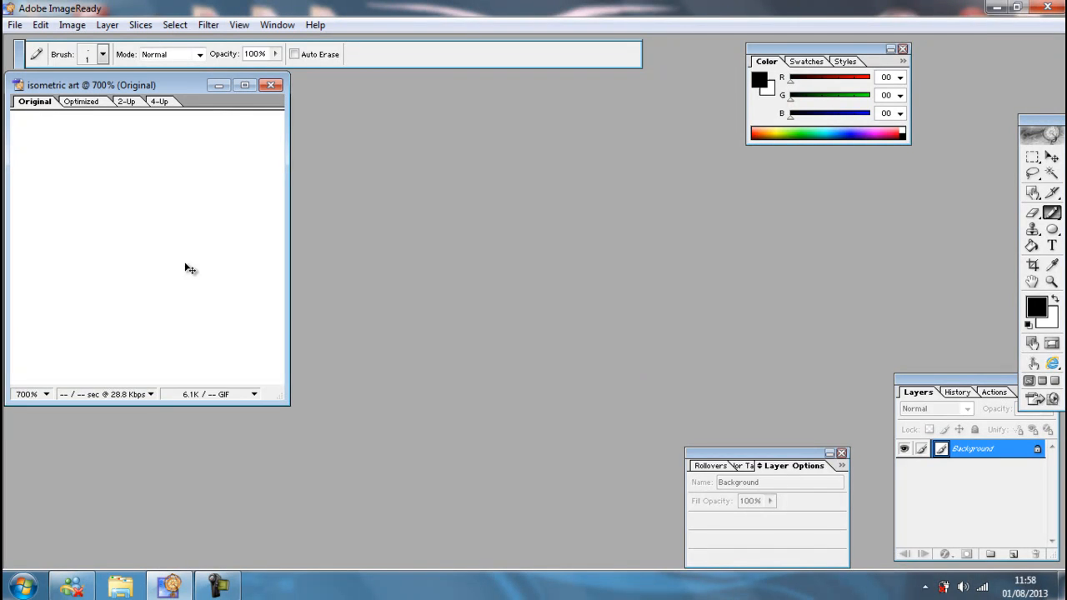
left_click_drag(289, 397, 484, 480)
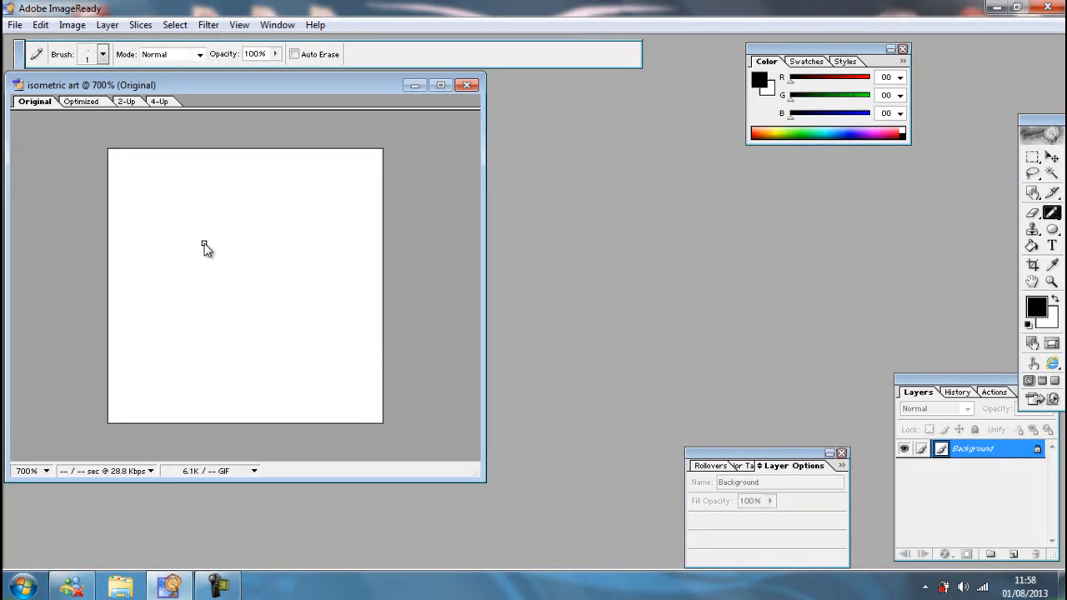
Place single black pencil pixels diagonally to form a small stepped peak in the upper part of the canvas
left_click(193, 212)
left_click(198, 206)
left_click(205, 200)
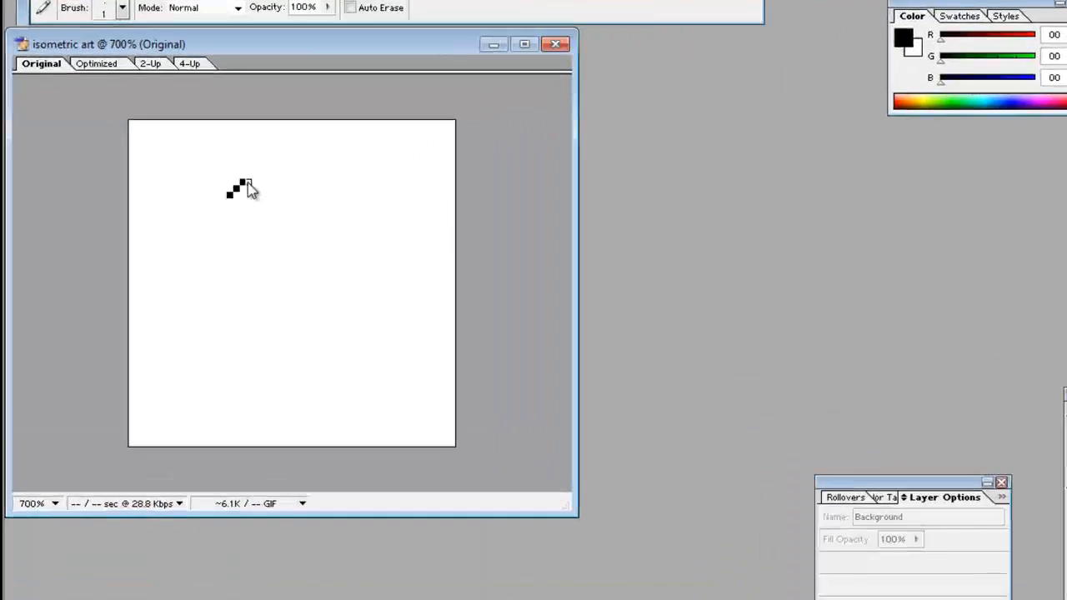
left_click(247, 183)
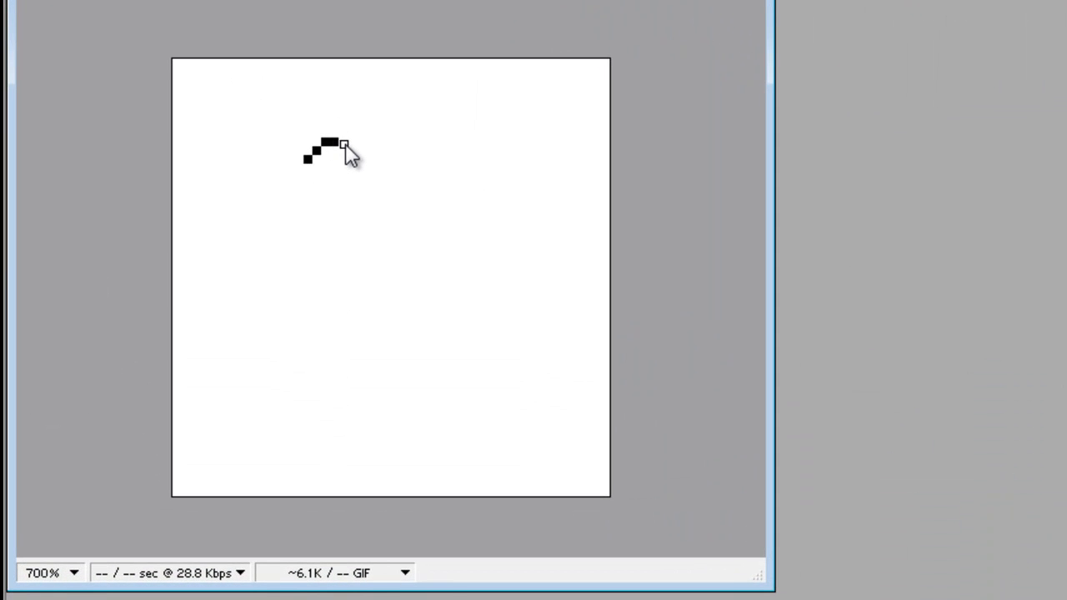
left_click(343, 133)
left_click(351, 142)
left_click(360, 150)
Magnify the canvas to 800% and enlarge the document window around it
key("ctrl+plus")
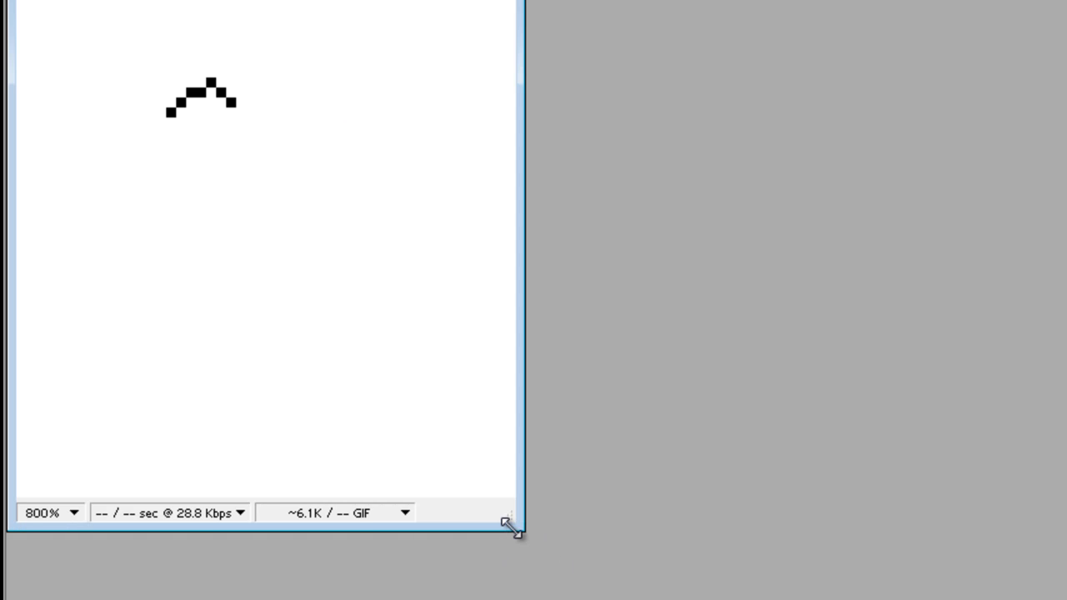
left_click_drag(509, 518, 757, 597)
Draw a test pencil stroke on the canvas near the small pixel peak and undo it
mouse_move(376, 219)
left_mouse_down()
mouse_move(355, 181)
mouse_move(378, 175)
mouse_move(286, 211)
mouse_move(288, 172)
left_mouse_up()
key("ctrl+z")
key("ctrl+z")
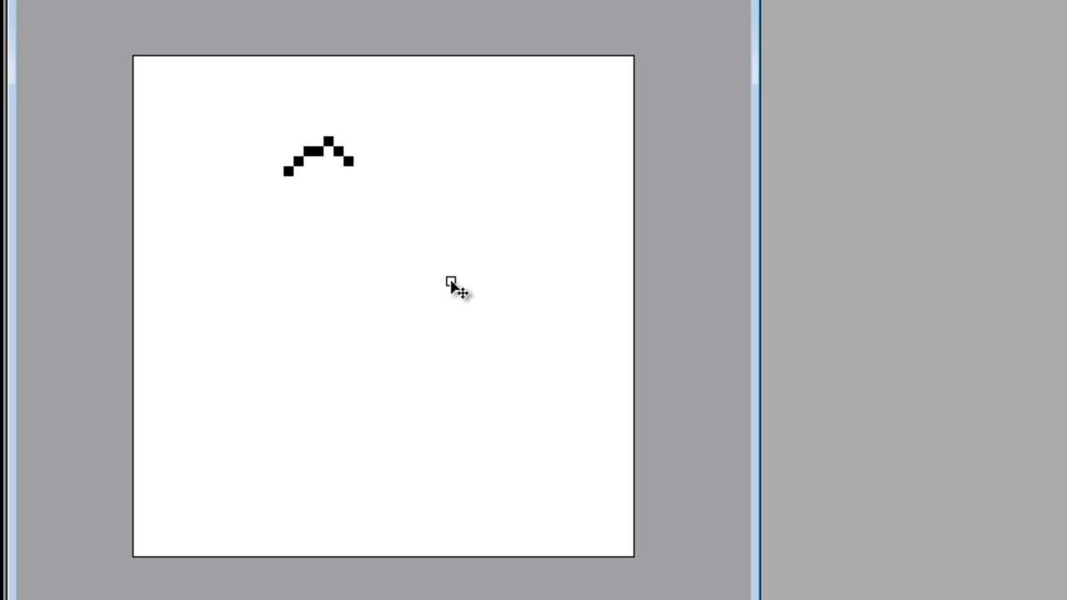
Sample the canvas white, paint over the black pixels with it, and restore black as the foreground colour
key("i")
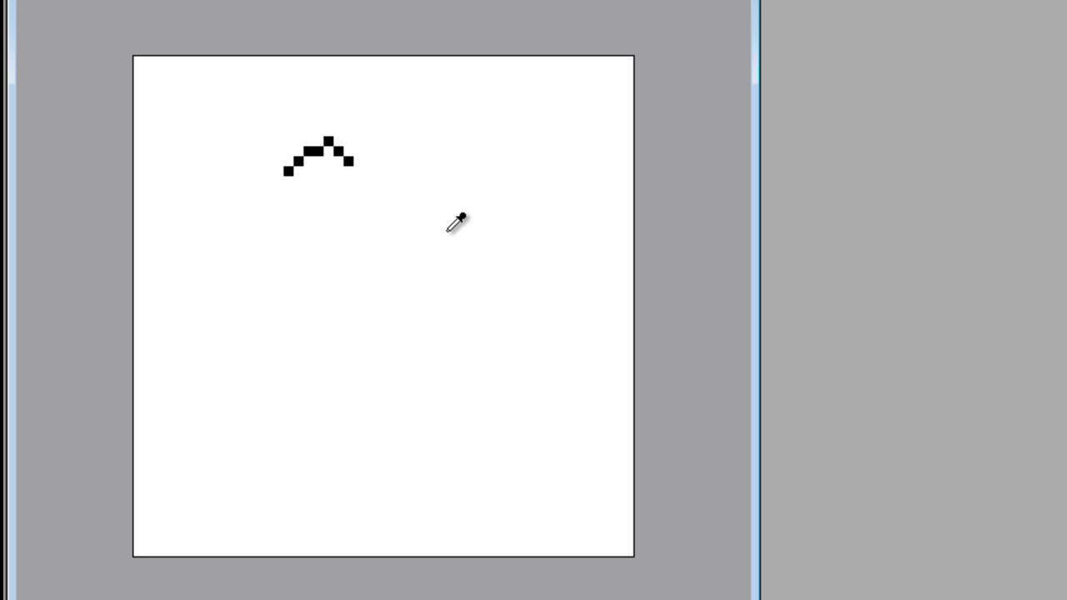
mouse_move(348, 161)
left_mouse_down()
mouse_move(322, 150)
mouse_move(317, 175)
mouse_move(296, 155)
left_mouse_up()
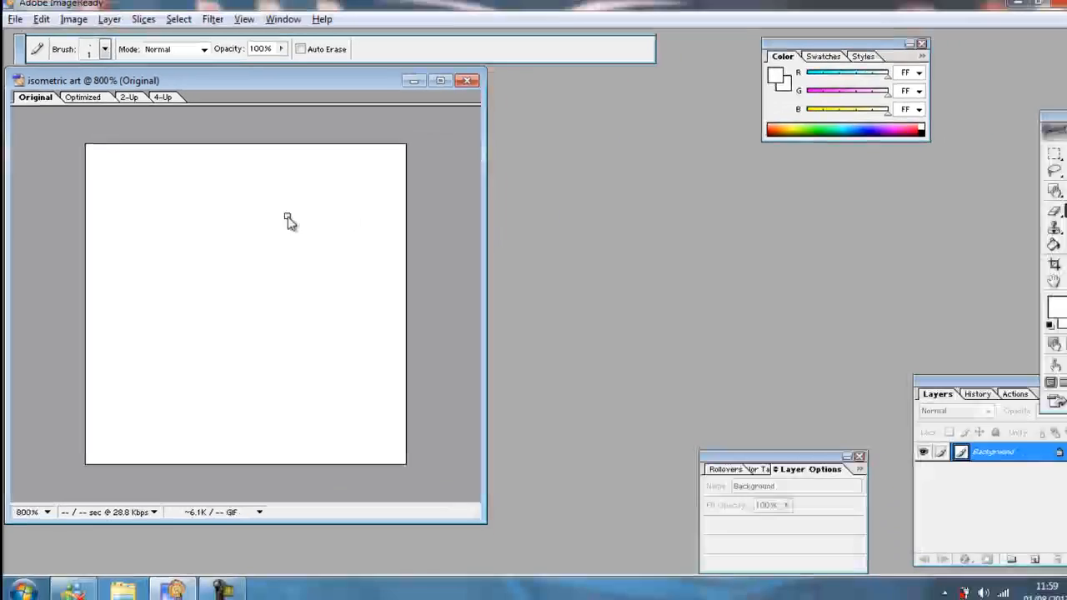
left_click(904, 137)
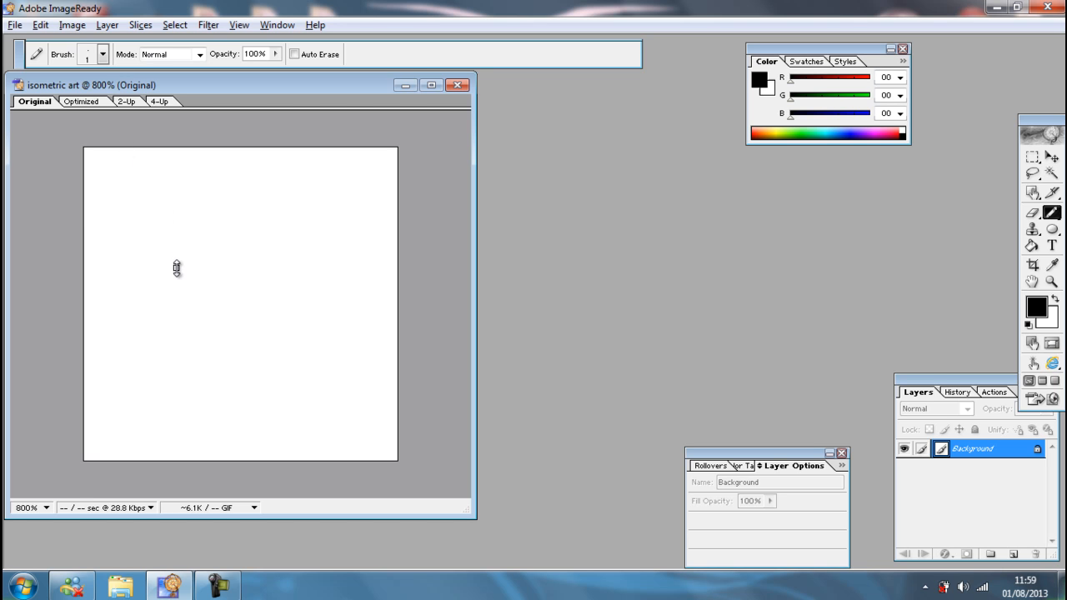
left_click(240, 25)
left_click(184, 77)
left_click(239, 25)
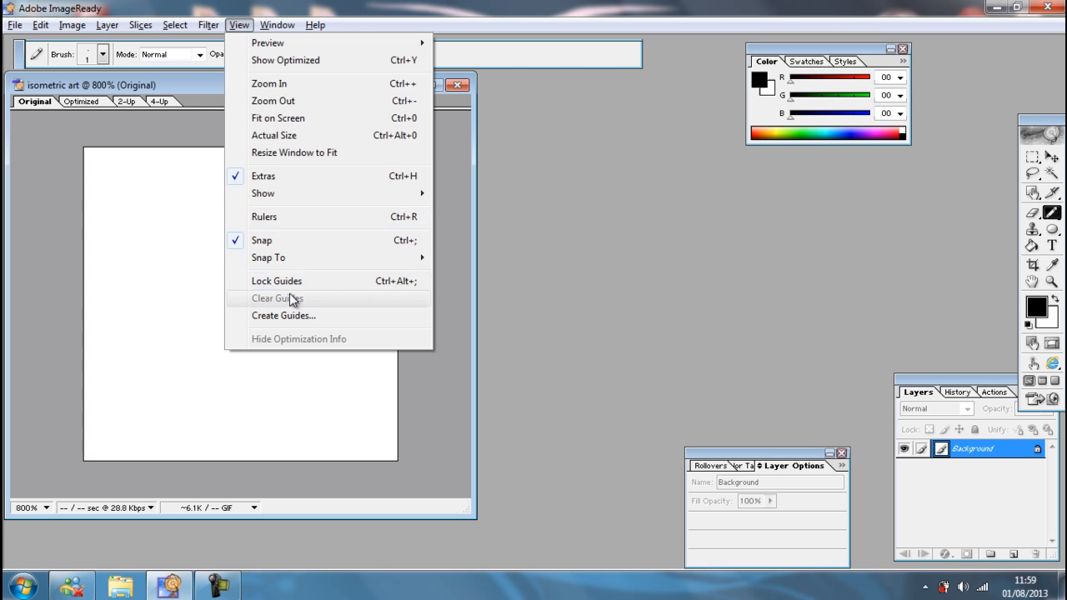
left_click(205, 93)
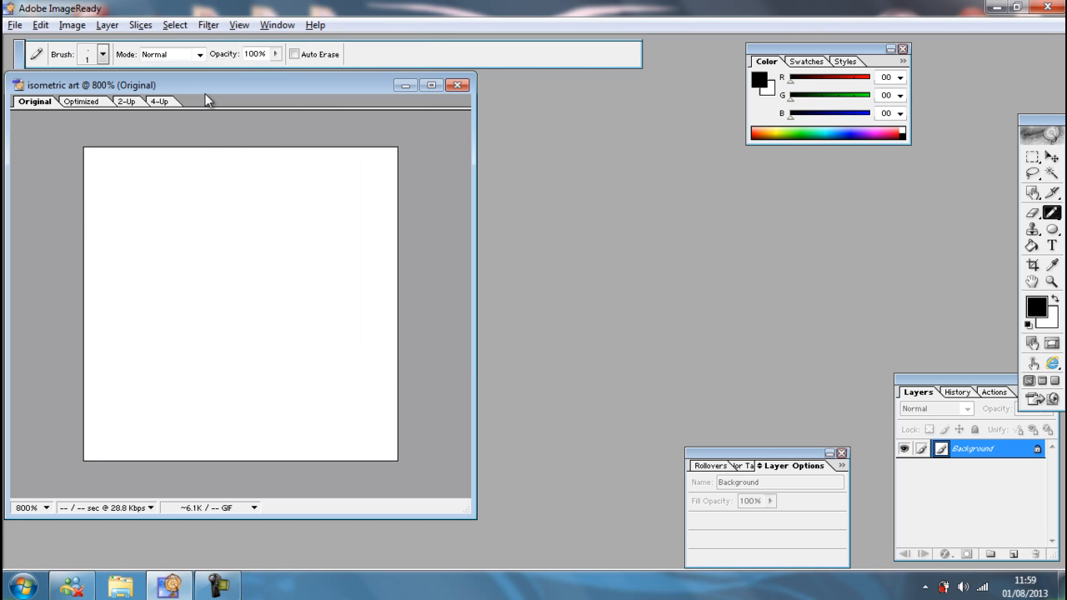
Open a second window of the isometric art document and place it beside the original one
left_click(275, 26)
mouse_move(305, 61)
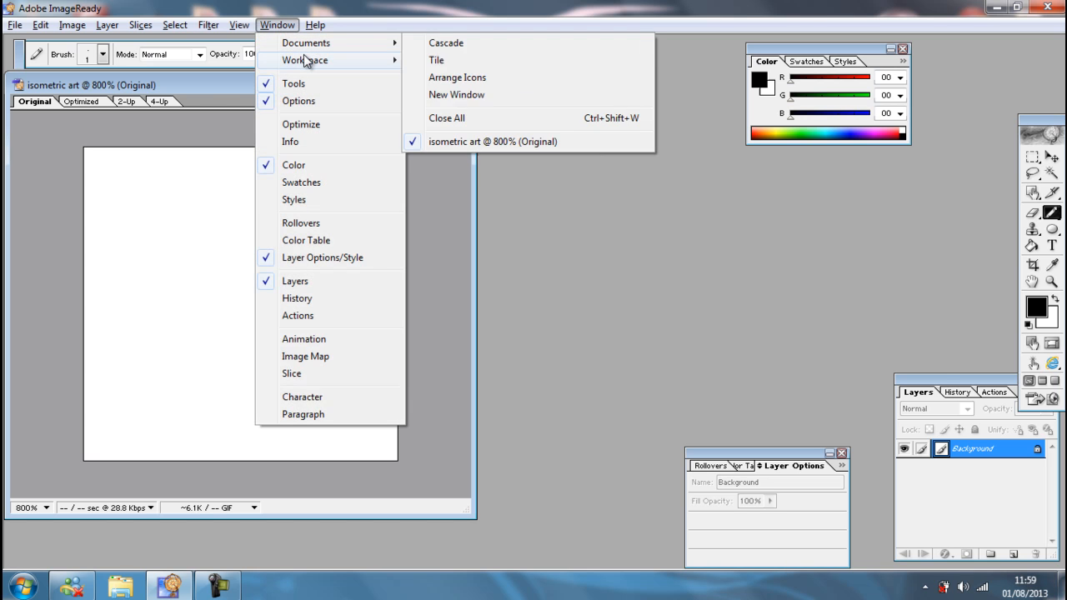
mouse_move(333, 42)
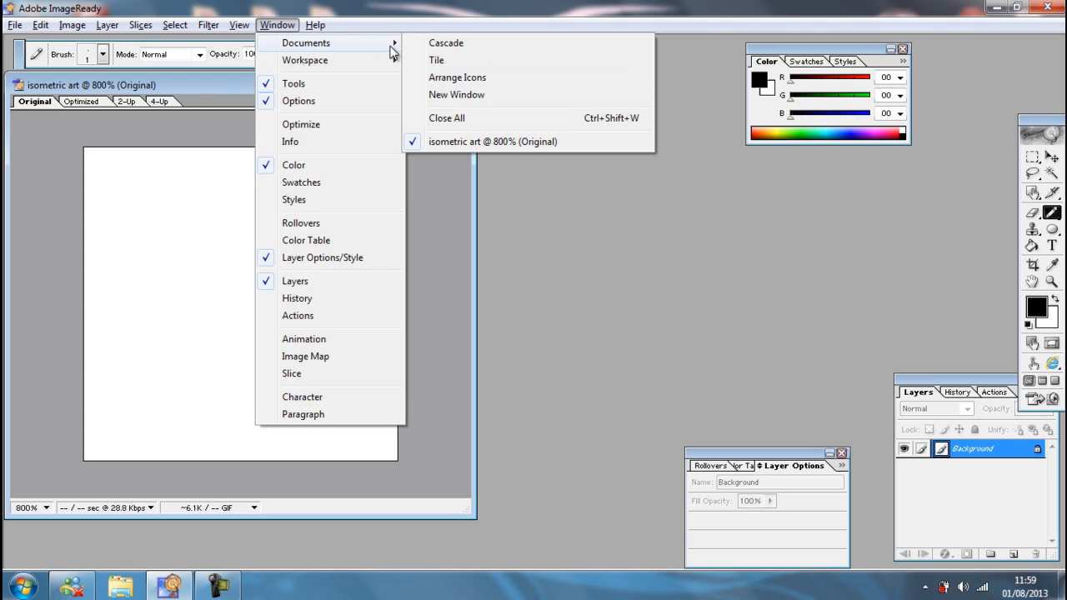
left_click(471, 94)
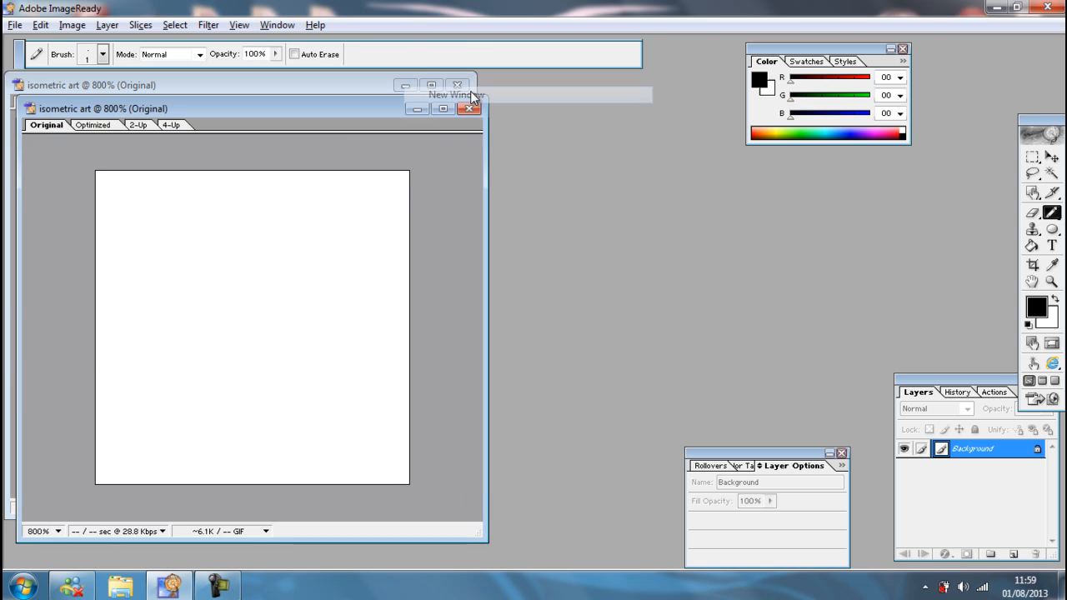
left_click_drag(487, 97, 467, 131)
left_click_drag(329, 141, 795, 98)
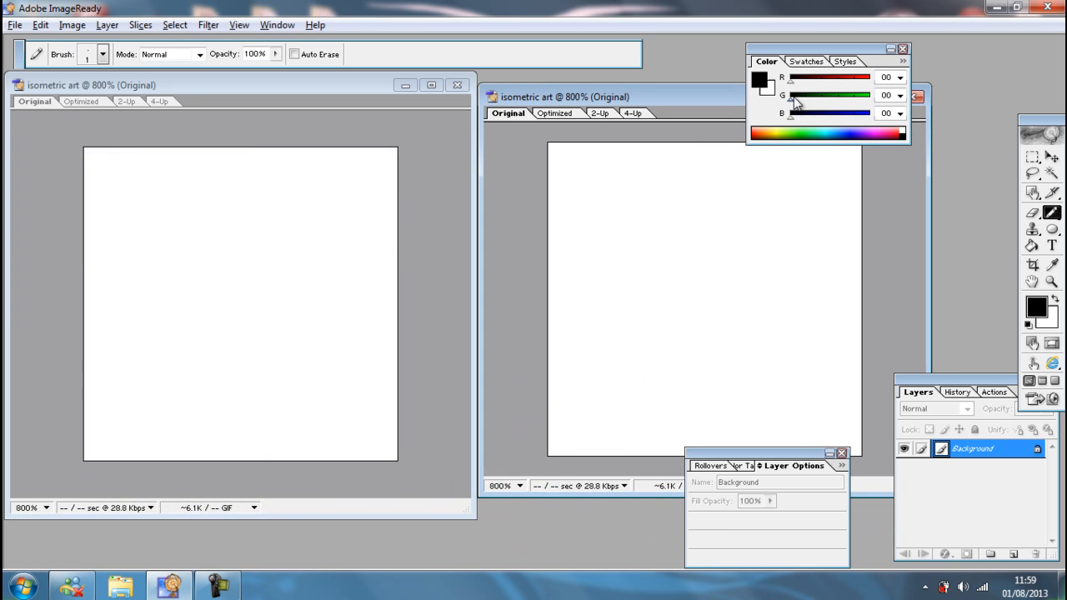
Scribble test pencil strokes in the original window and undo them all
left_click(306, 201)
mouse_move(194, 201)
left_mouse_down()
mouse_move(262, 236)
mouse_move(236, 230)
left_mouse_up()
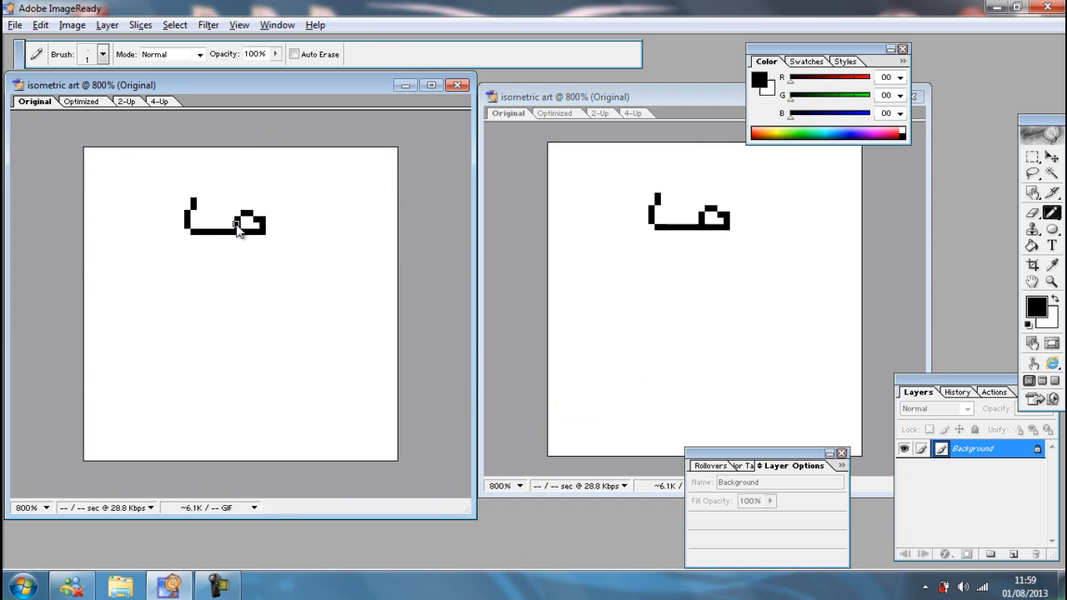
mouse_move(251, 268)
left_mouse_down()
mouse_move(194, 304)
mouse_move(293, 306)
left_mouse_up()
key("ctrl+z")
key("ctrl+z")
key("ctrl+z")
key("ctrl+alt+z")
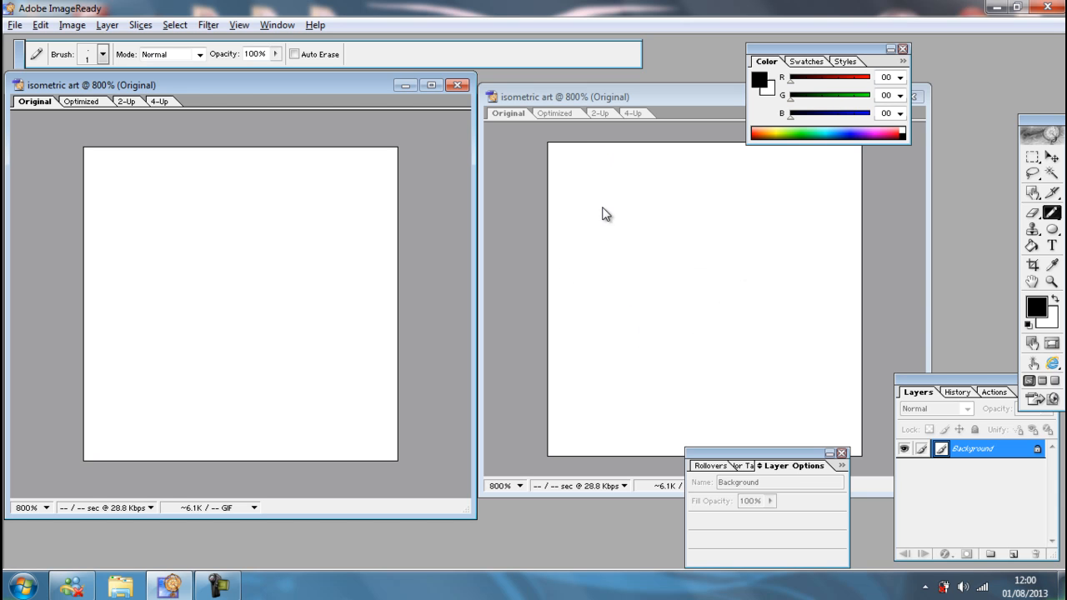
Reduce the second window's zoom to 100% and enlarge that window around the canvas
left_click(672, 97)
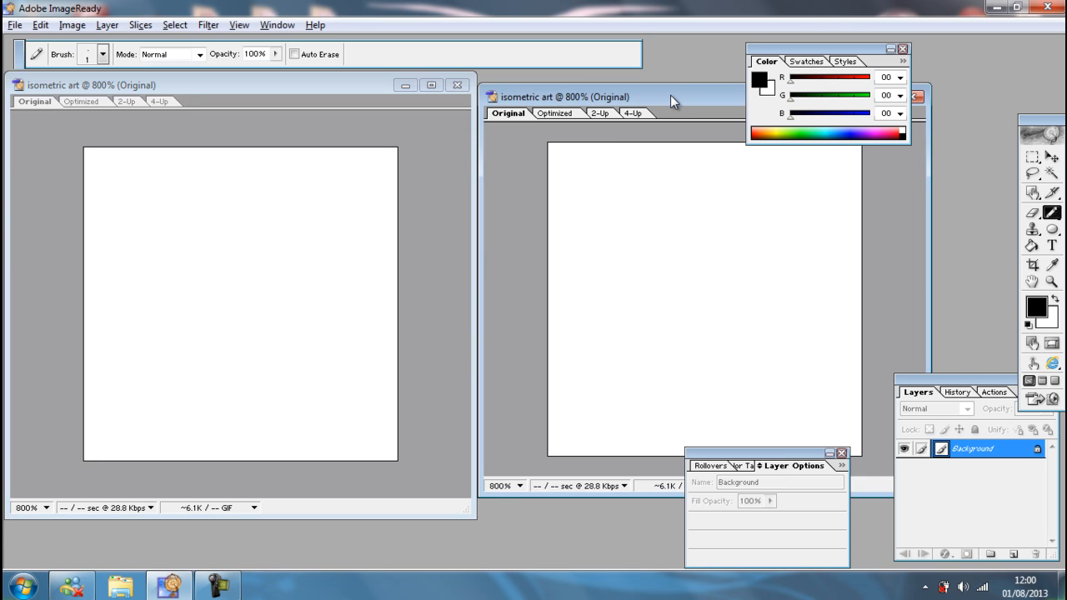
key("ctrl+minus")
key("ctrl+minus")
key("ctrl+minus")
key("ctrl+minus")
key("ctrl+minus")
key("ctrl+minus")
key("ctrl+minus")
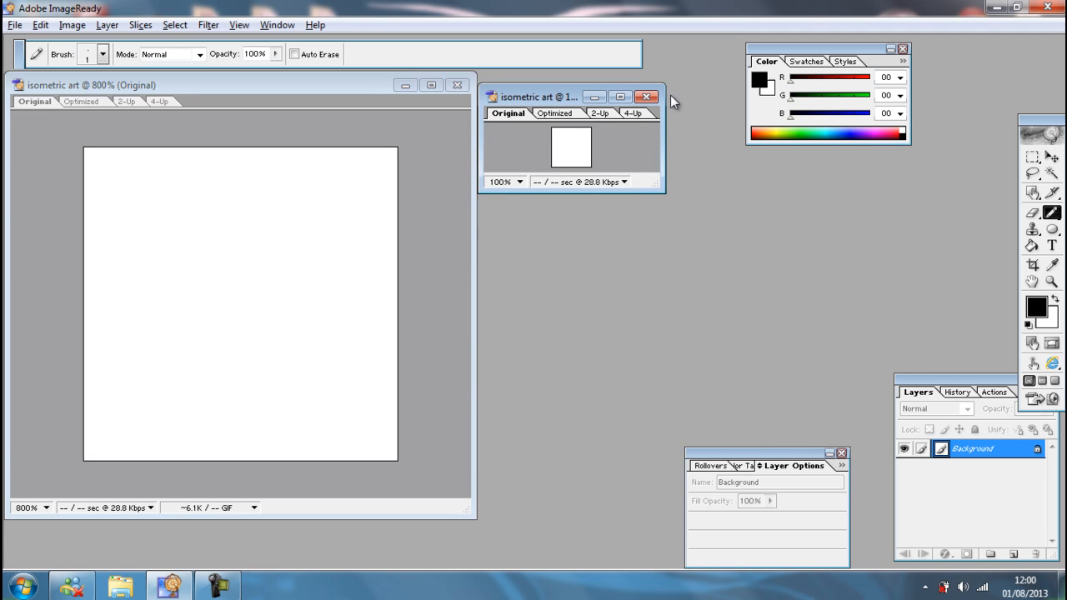
left_click_drag(657, 193, 809, 399)
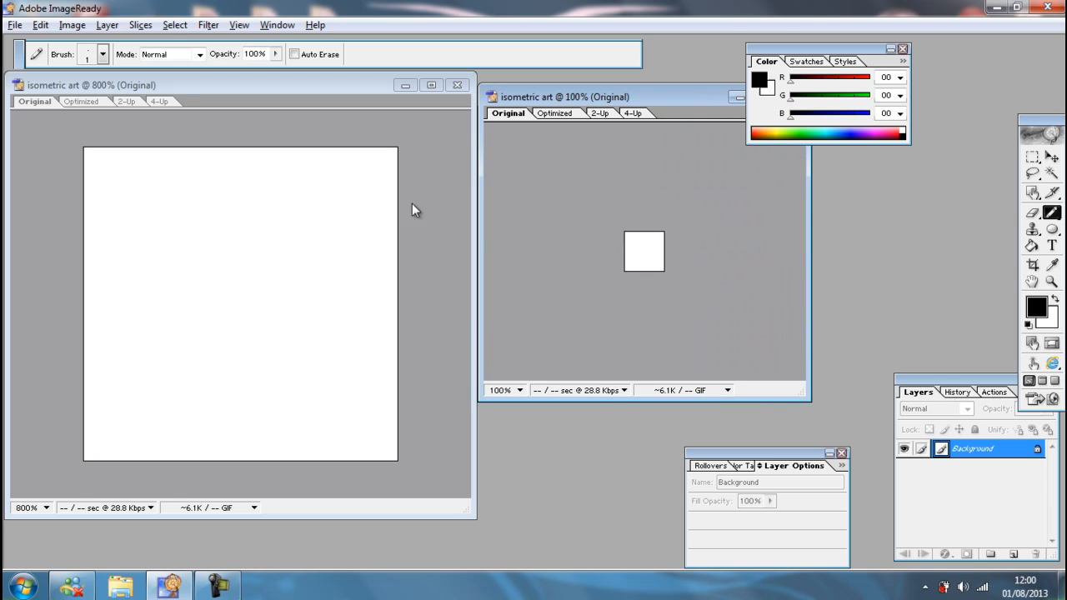
Draw a rough test rectangle with the pencil in the 800% window and undo it
left_click(224, 252)
mouse_move(220, 230)
left_mouse_down()
mouse_move(188, 234)
mouse_move(186, 291)
mouse_move(261, 285)
mouse_move(261, 228)
mouse_move(222, 225)
left_mouse_up()
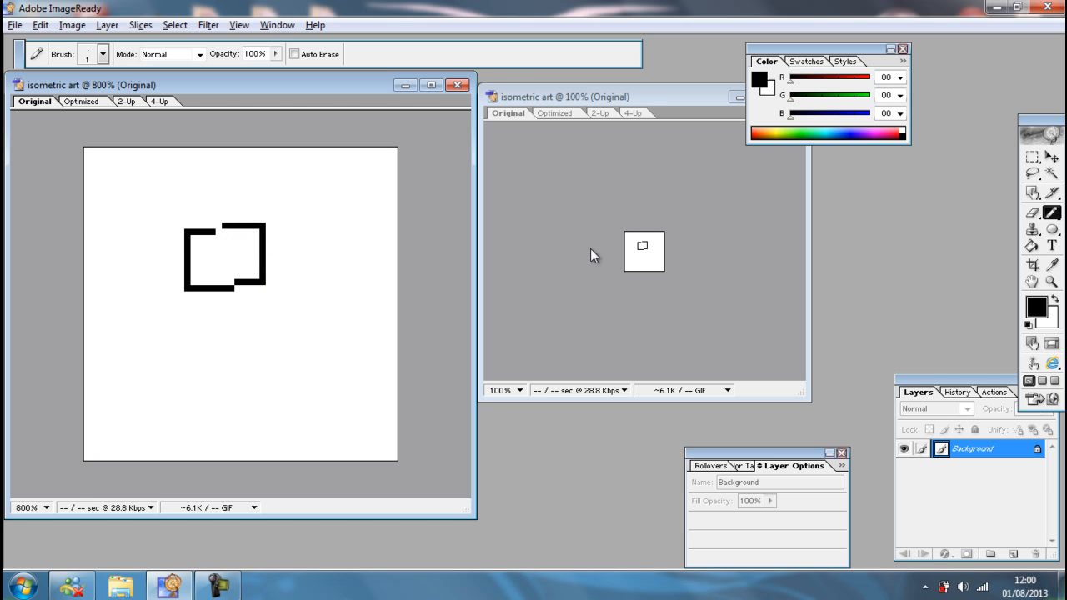
key("ctrl+z")
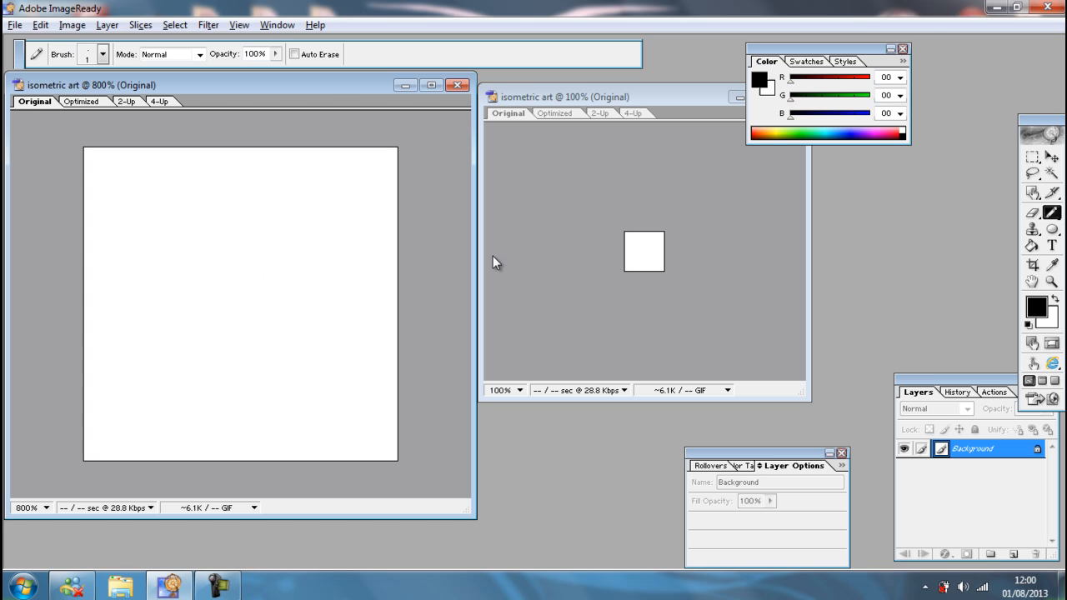
Set the second window's zoom to 300% and resize the window to frame the whole canvas
left_click(658, 97)
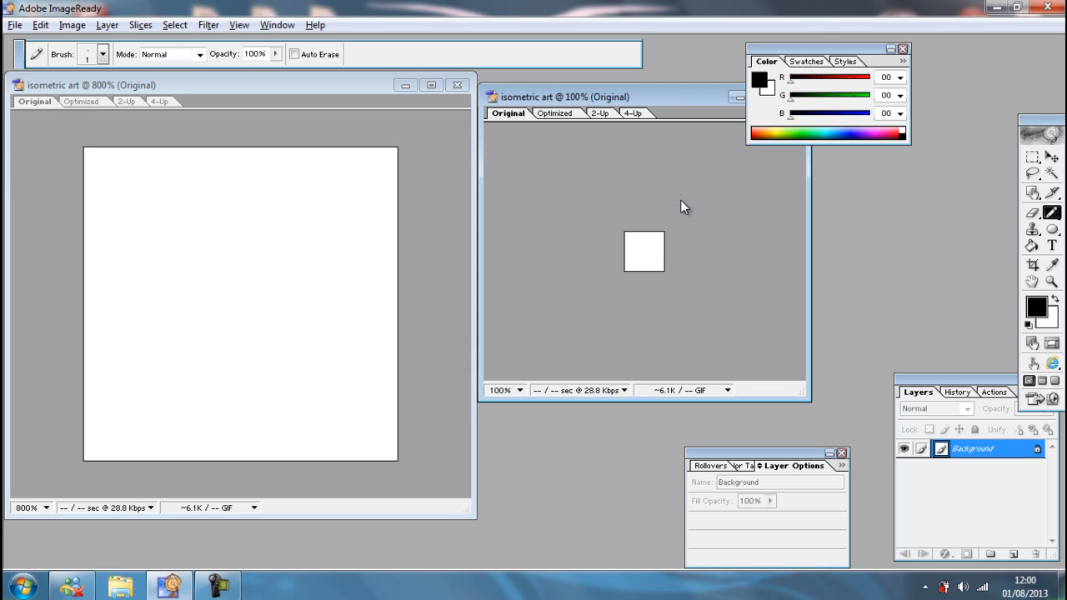
key("ctrl+plus")
key("ctrl+plus")
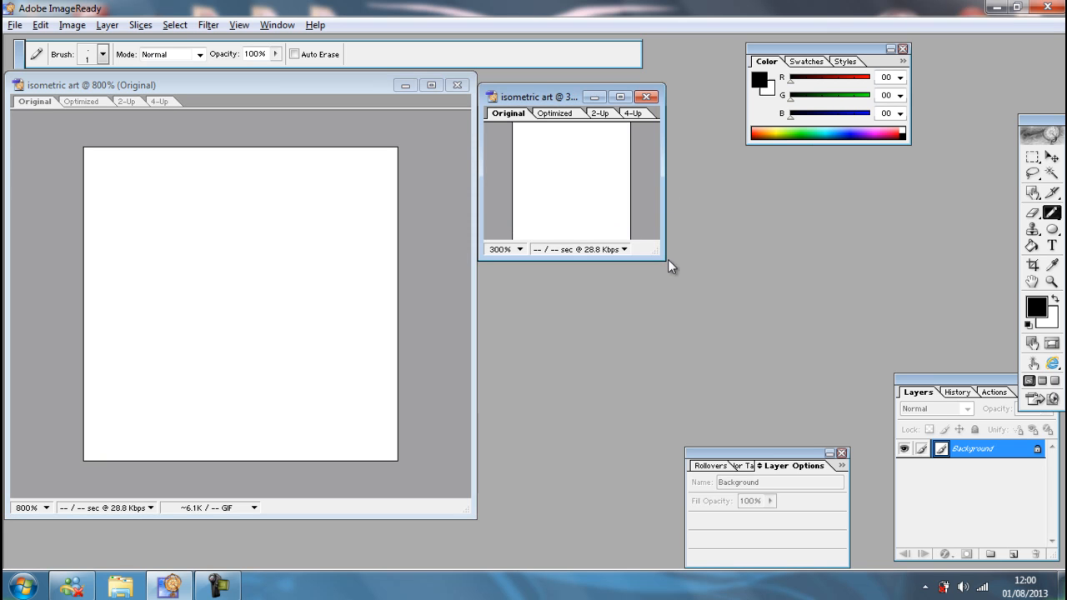
left_click_drag(659, 256, 708, 281)
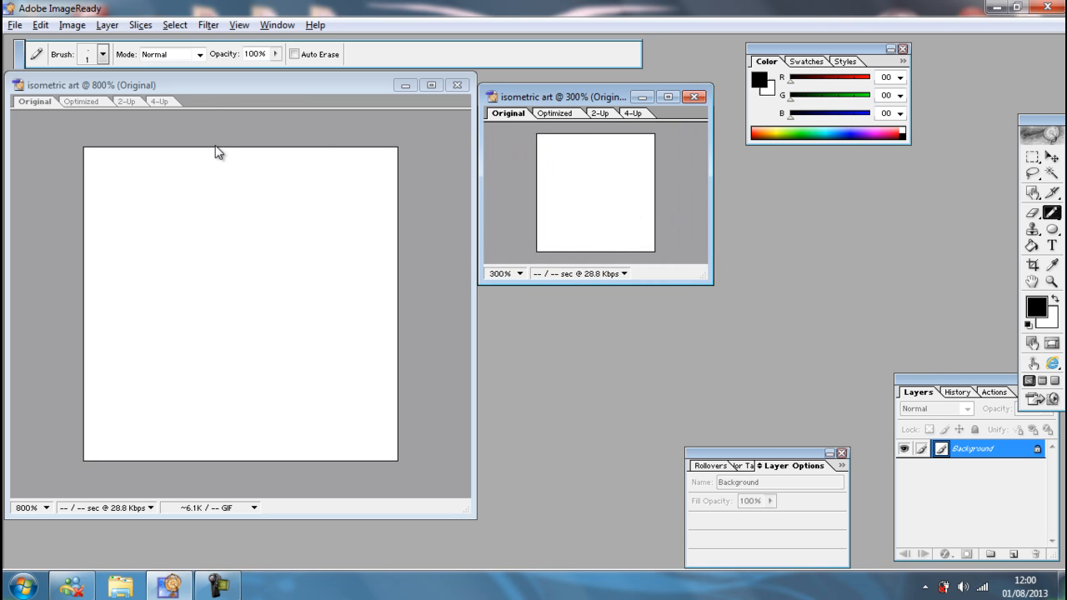
Scribble a large looping test line across the canvas in the 800% window and undo it
left_click(206, 85)
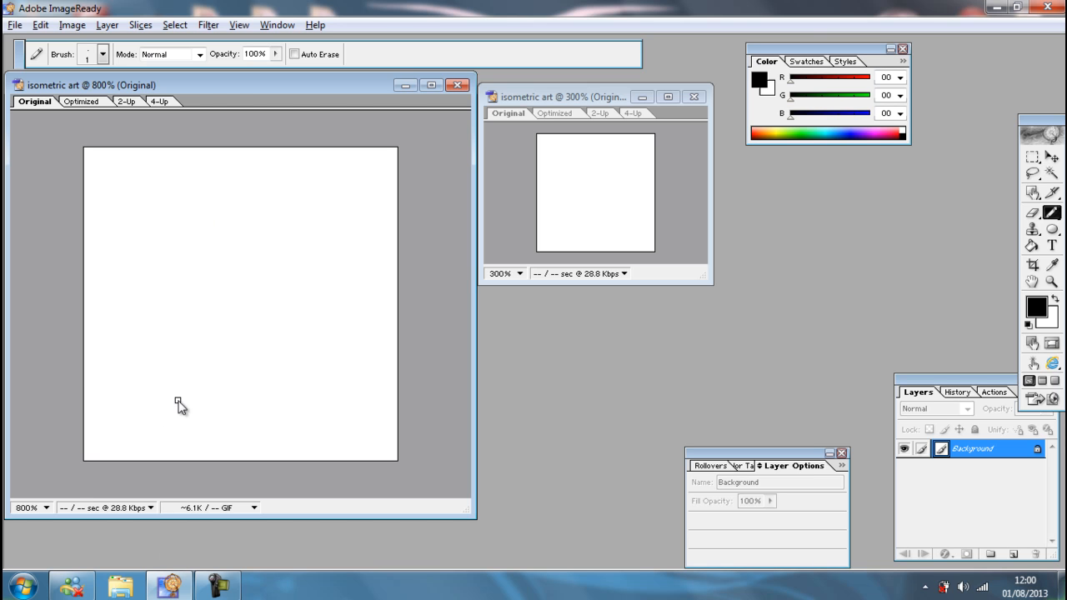
mouse_move(244, 283)
left_mouse_down()
mouse_move(198, 248)
mouse_move(247, 202)
mouse_move(306, 253)
mouse_move(263, 309)
mouse_move(210, 119)
mouse_move(147, 258)
mouse_move(208, 300)
mouse_move(278, 318)
mouse_move(268, 246)
mouse_move(340, 259)
mouse_move(225, 268)
mouse_move(256, 316)
mouse_move(136, 264)
mouse_move(188, 284)
mouse_move(246, 329)
left_mouse_up()
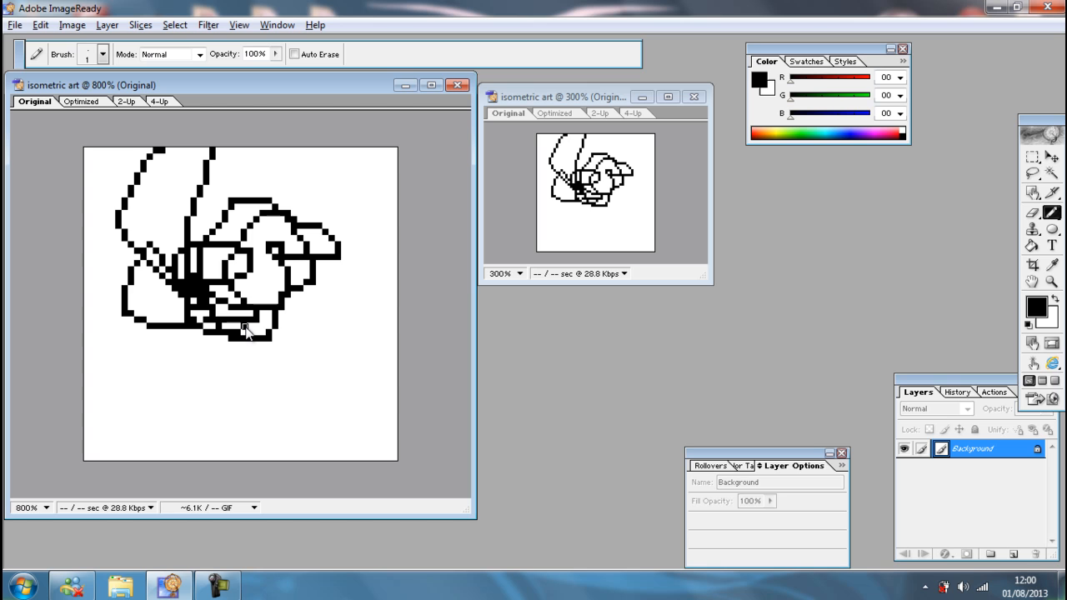
key("ctrl+z")
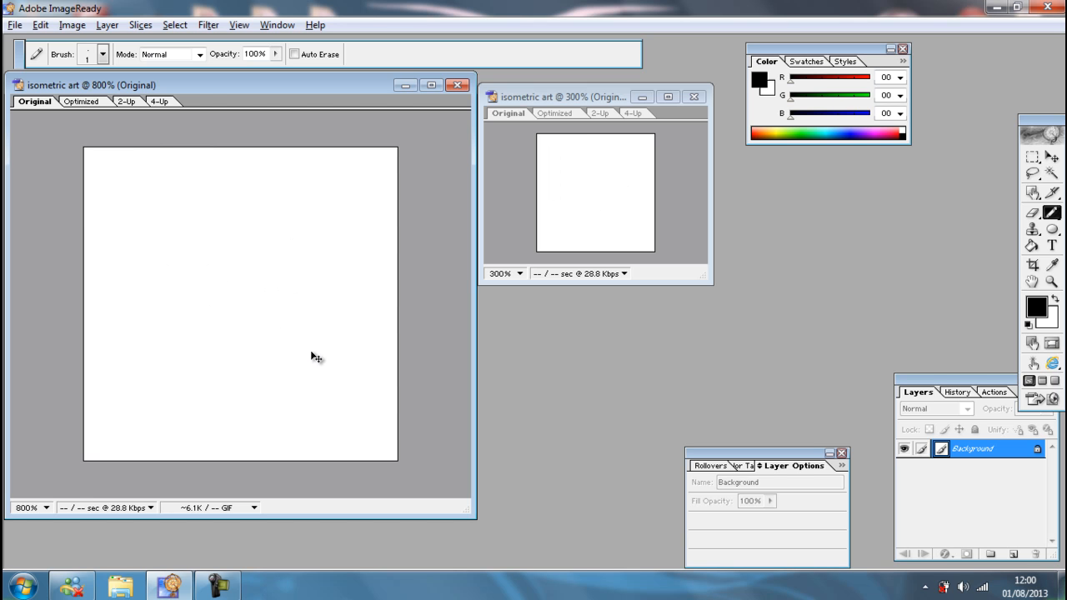
left_click(225, 257)
left_click(256, 250)
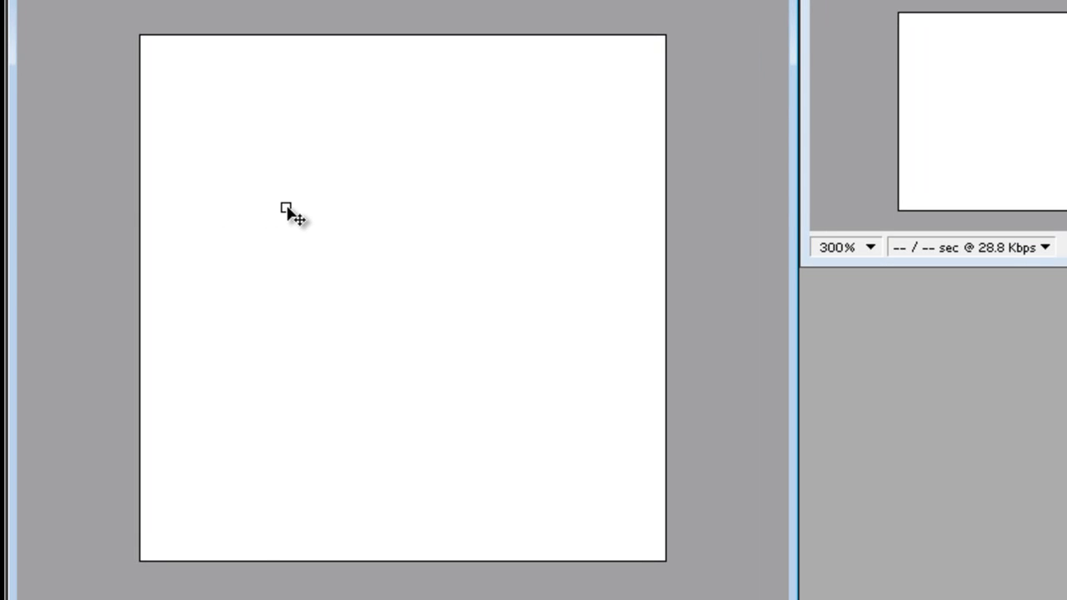
Draw the diamond's upper-left edge in black with the pencil, as eight two-pixel-wide steps rising one pixel each to the right
left_click(209, 190)
left_click(218, 188)
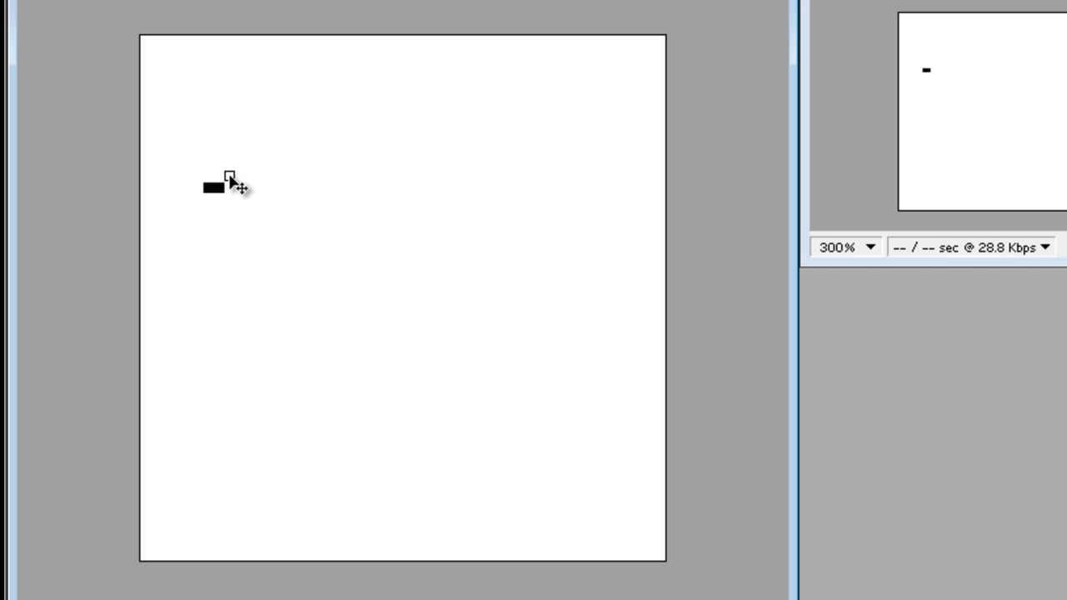
left_click(229, 178)
left_click(239, 177)
left_click(250, 167)
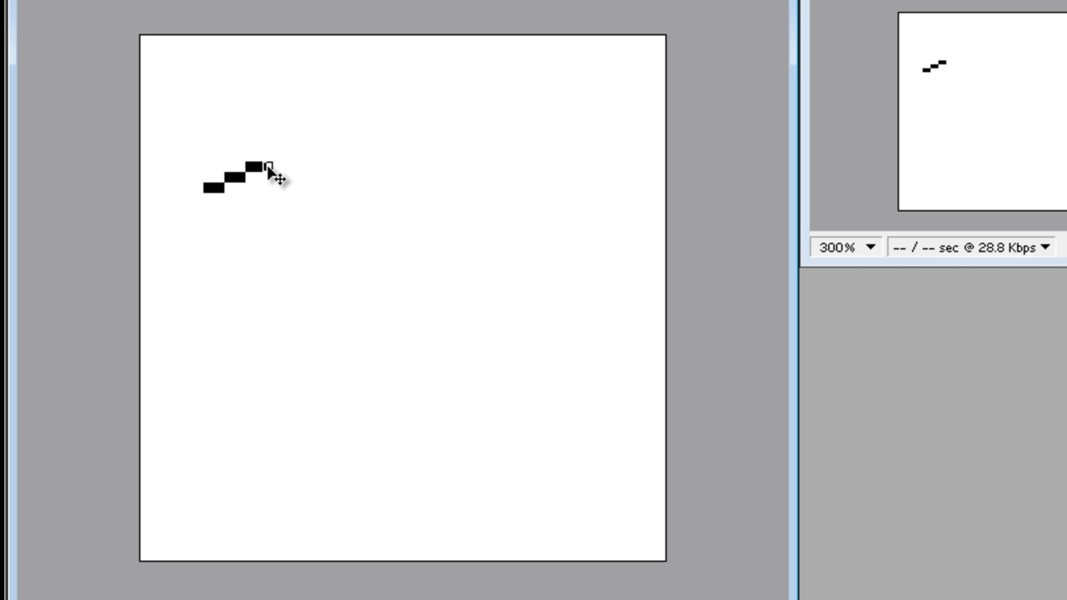
left_click(272, 158)
left_click(281, 158)
left_click(292, 146)
left_click(303, 146)
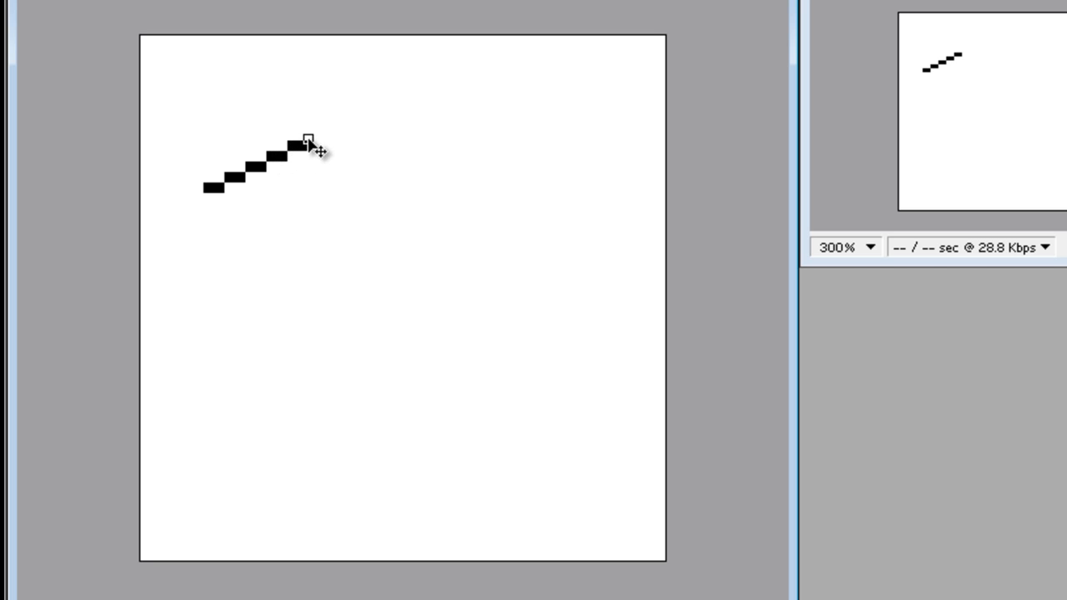
left_click(313, 135)
left_click(324, 135)
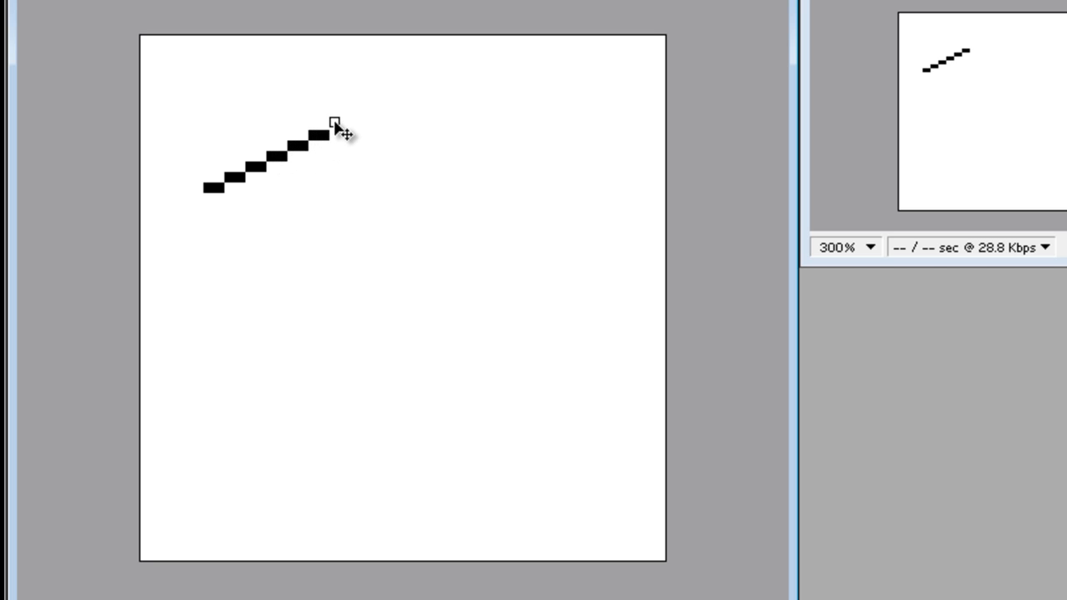
left_click(335, 125)
left_click(346, 124)
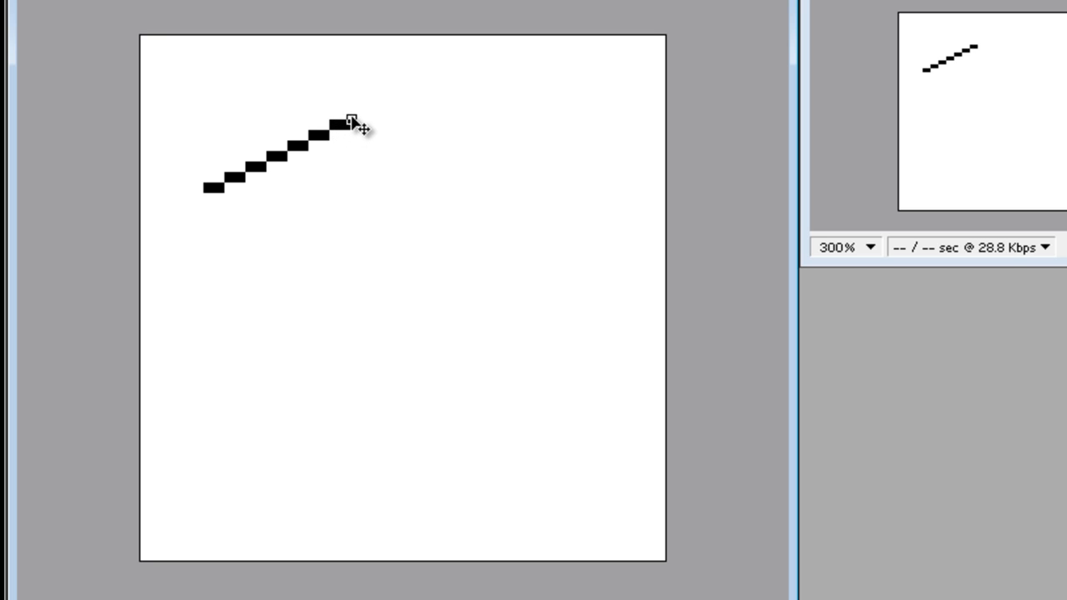
left_click(356, 114)
left_click(367, 113)
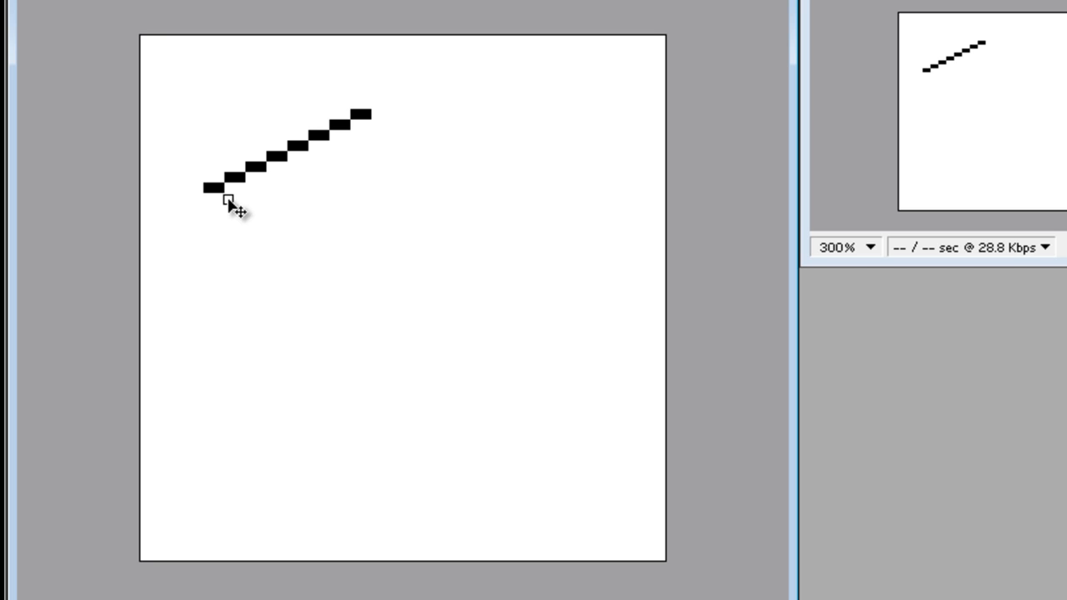
Draw the diamond's lower-left edge from the left corner, as eight two-pixel-wide steps descending one pixel each to the bottom corner
left_click(228, 199)
left_click(238, 199)
left_click(253, 207)
left_click(261, 210)
left_click(272, 218)
left_click(282, 219)
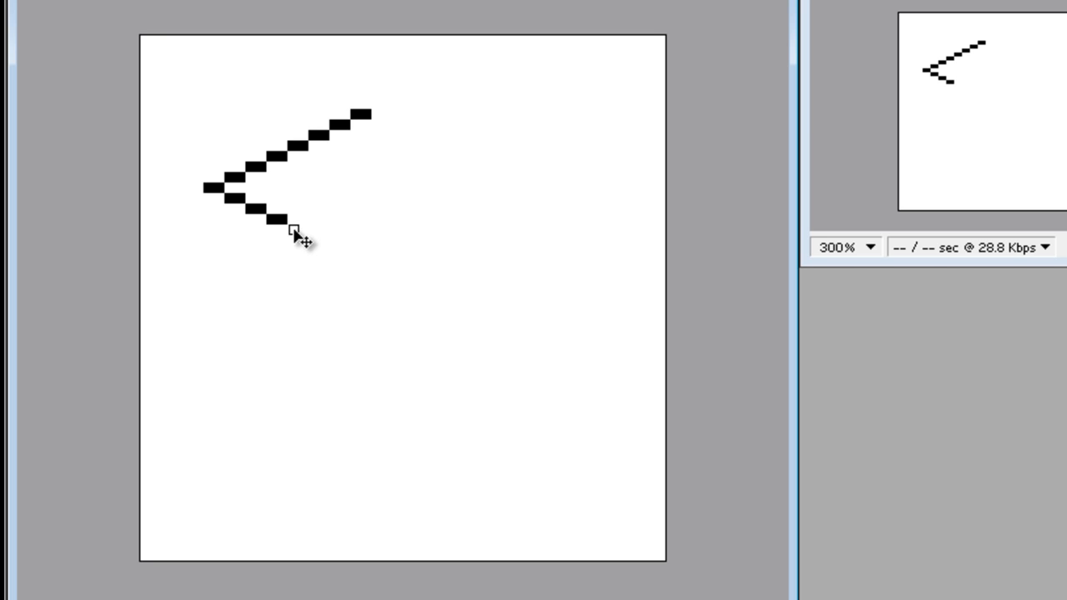
left_click(298, 229)
left_click(318, 240)
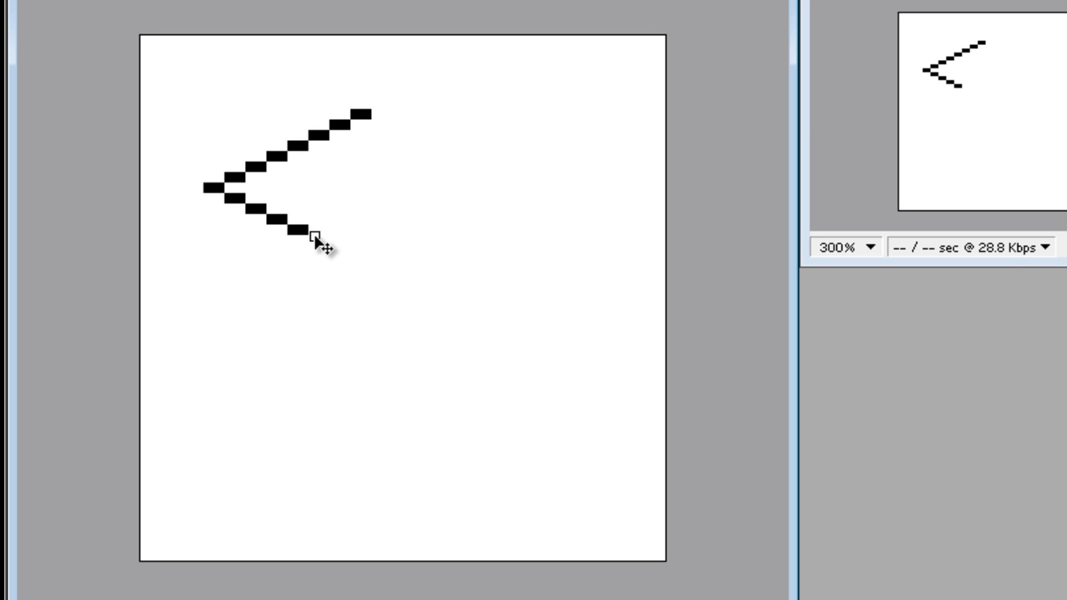
left_click(339, 251)
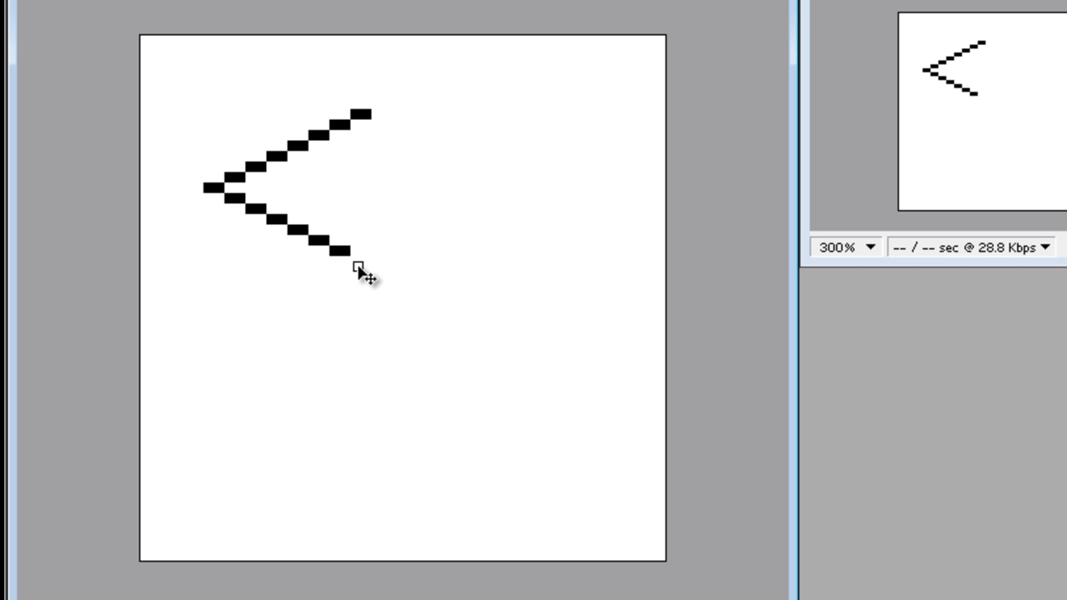
left_click_drag(354, 263, 404, 270)
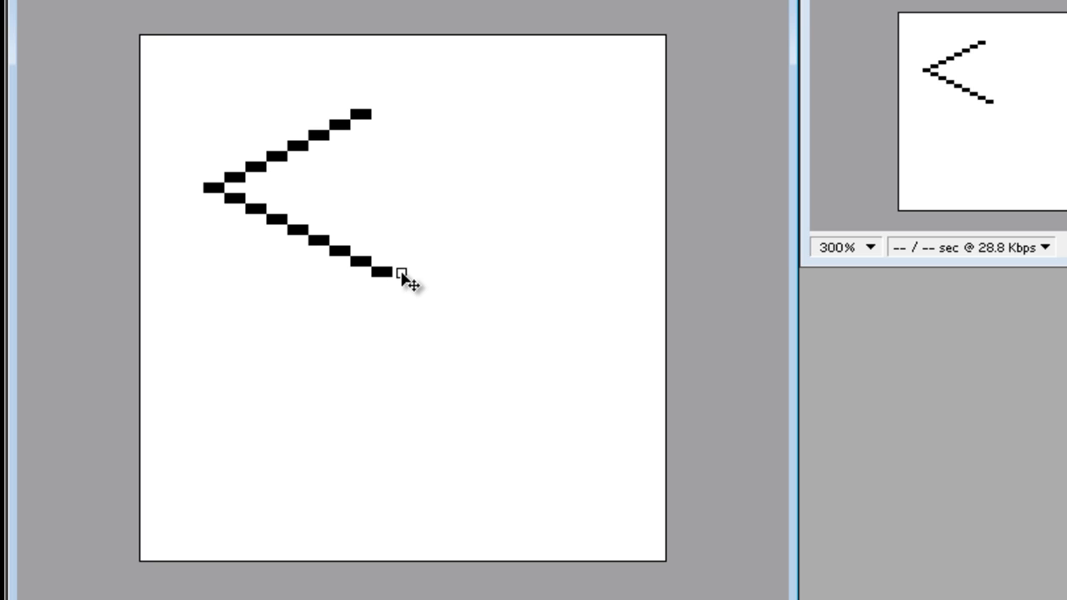
Draw six two-pixel-wide steps rising to the right from the diamond's bottom corner for its lower-right edge
mouse_move(400, 262)
left_mouse_down()
mouse_move(414, 265)
mouse_move(437, 241)
left_mouse_up()
left_click(442, 241)
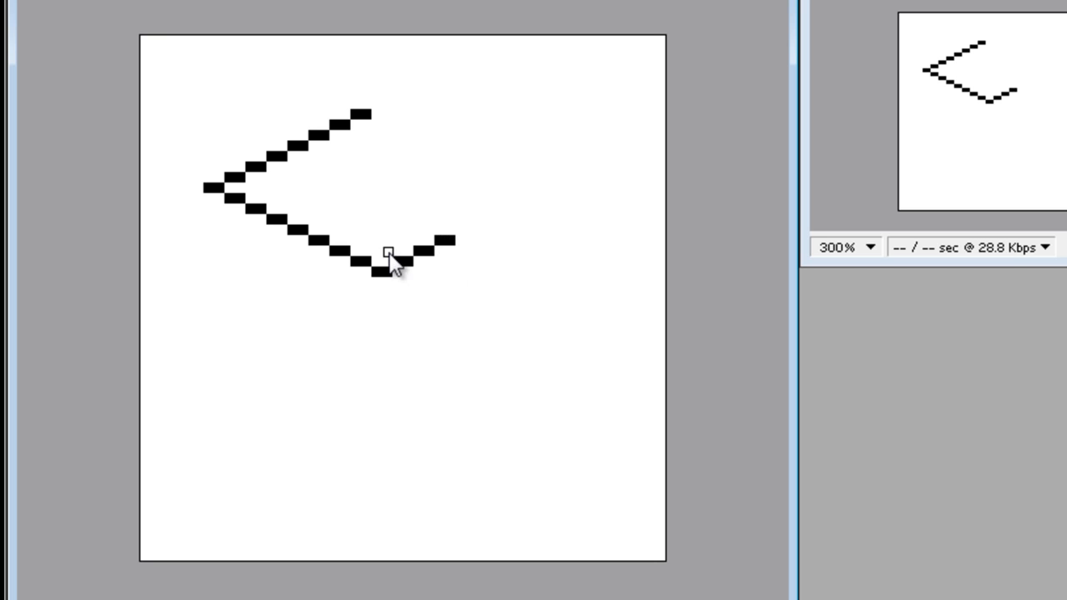
left_click(471, 221)
key("ctrl+z")
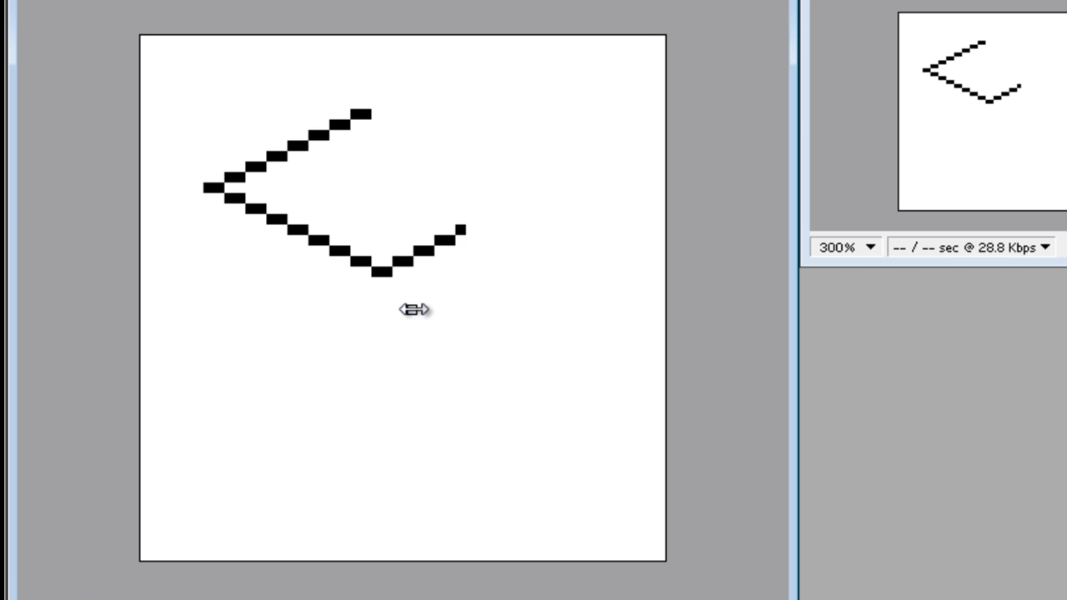
left_click(467, 229)
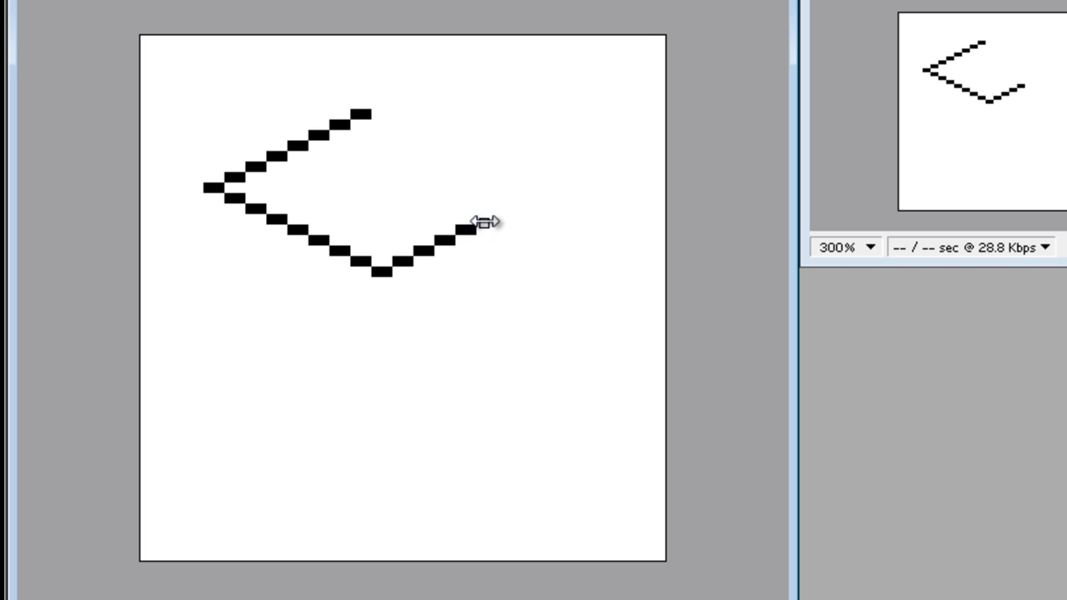
left_click(488, 218)
left_click(508, 210)
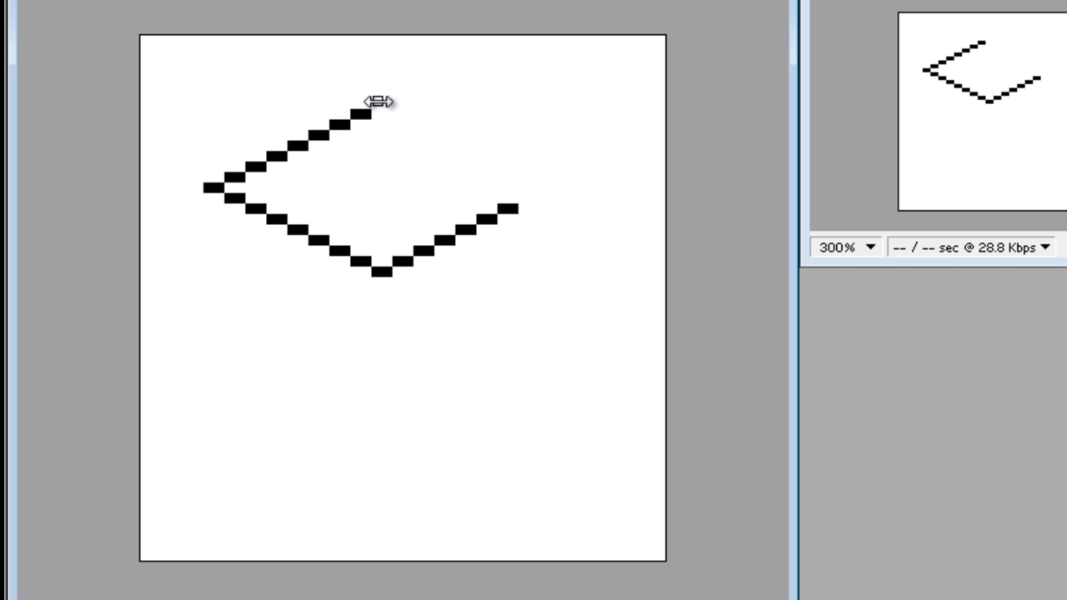
Add the diamond's top corner, step the upper-right edge down to the right corner in two-pixel segments, and fill the remaining gap to close the outline
left_click(383, 102)
left_click(398, 114)
left_click(408, 125)
key("ctrl+z")
left_click(409, 114)
left_click(423, 125)
left_click(440, 135)
left_click(451, 135)
left_click(461, 146)
left_click(471, 146)
left_click(482, 155)
left_click(499, 156)
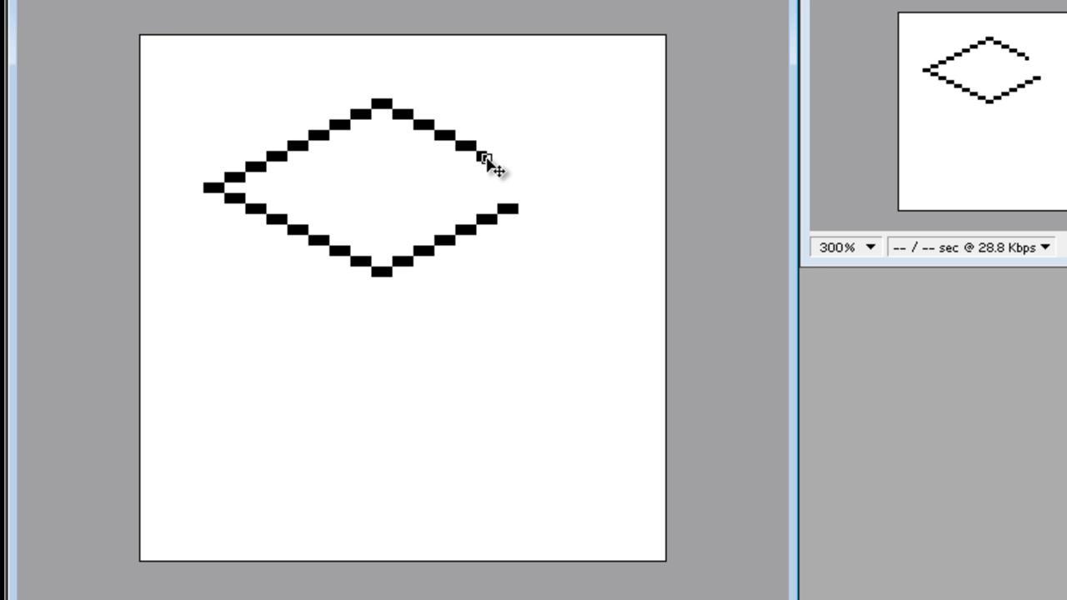
left_click(505, 167)
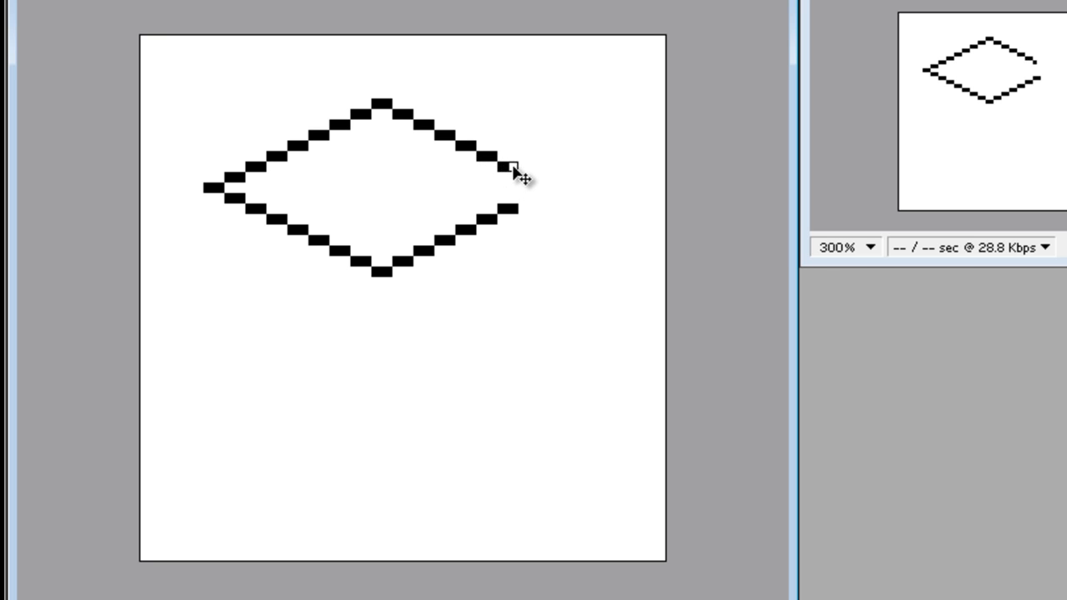
left_click(527, 177)
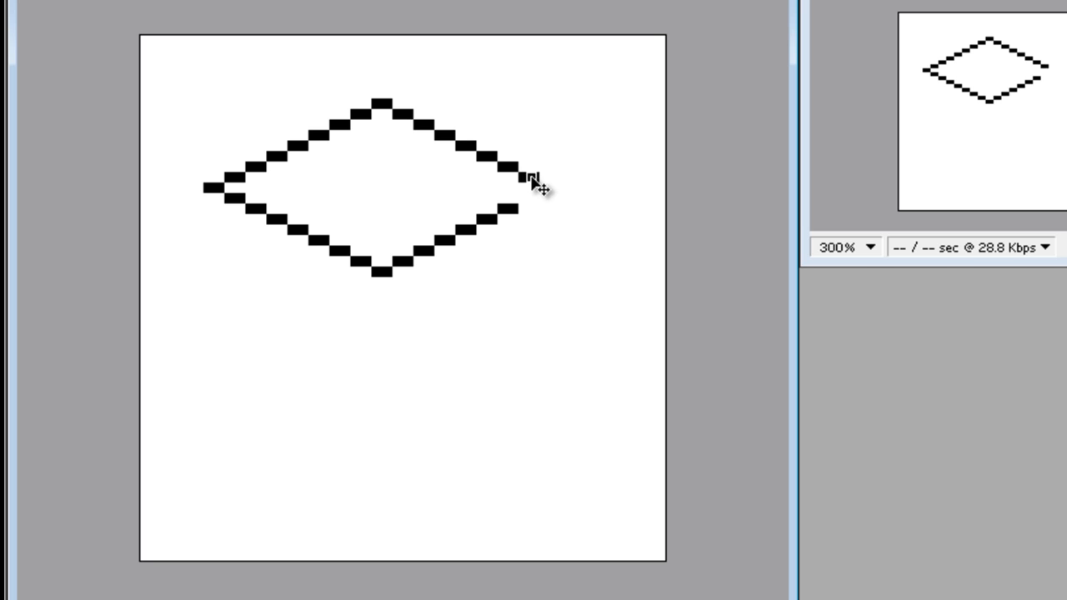
left_click(548, 188)
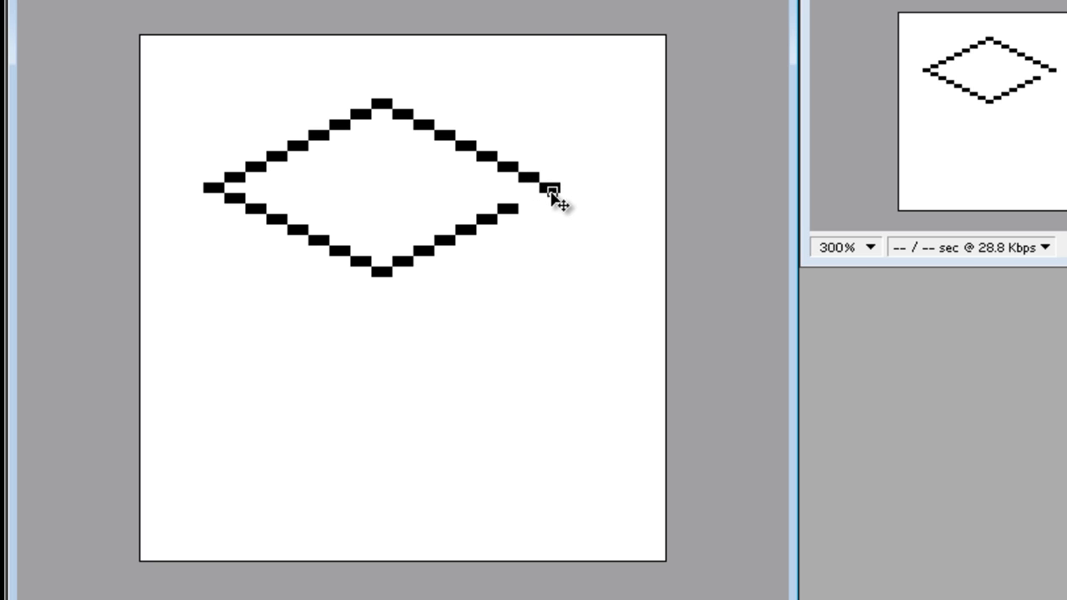
left_click(527, 199)
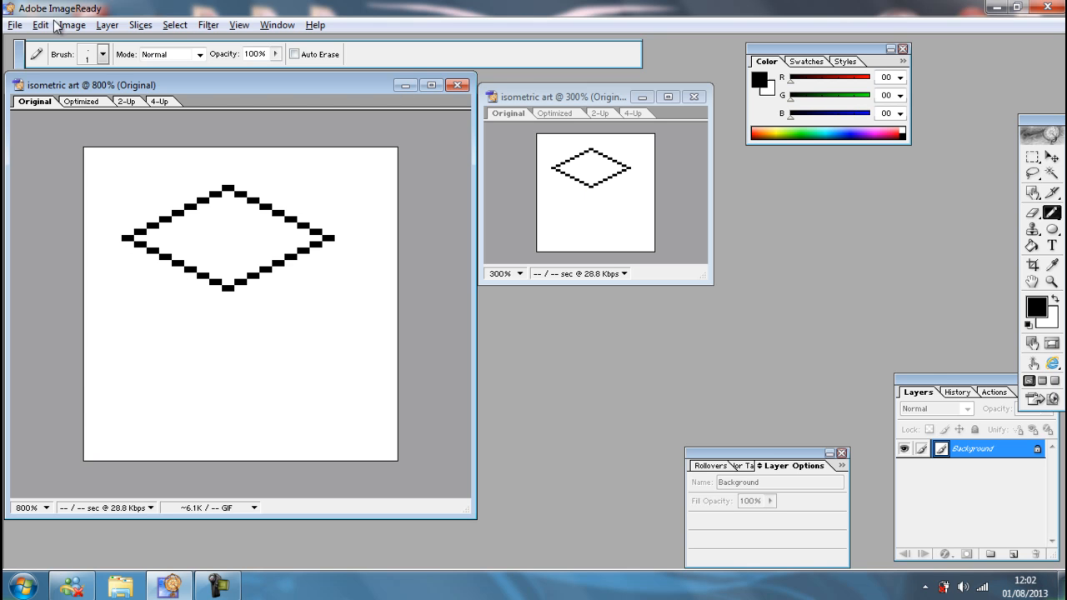
Create a new layer named bottom_cube
left_click(106, 25)
mouse_move(124, 46)
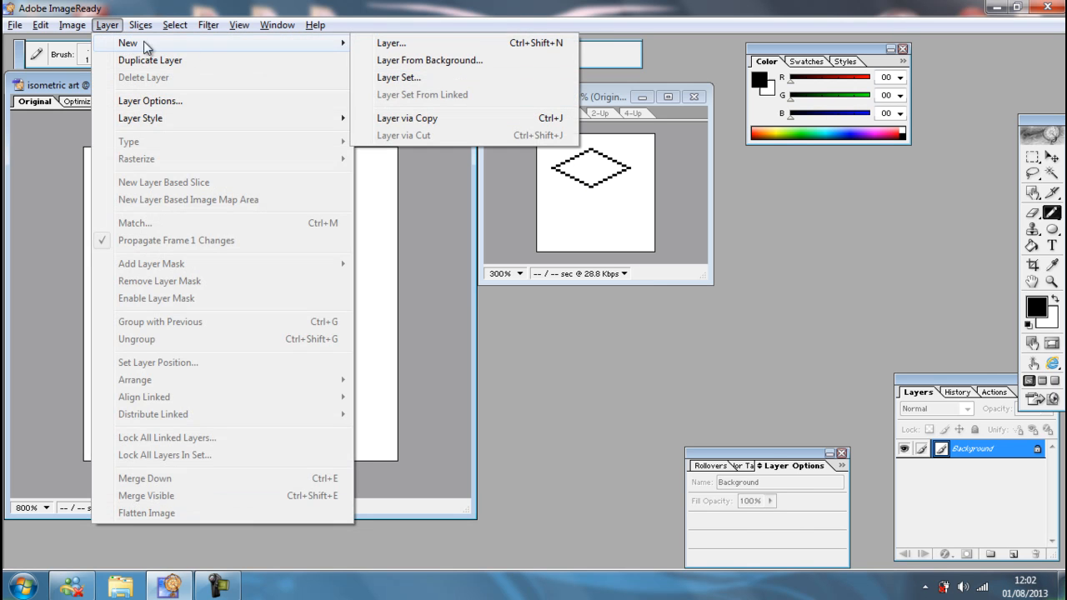
left_click(393, 43)
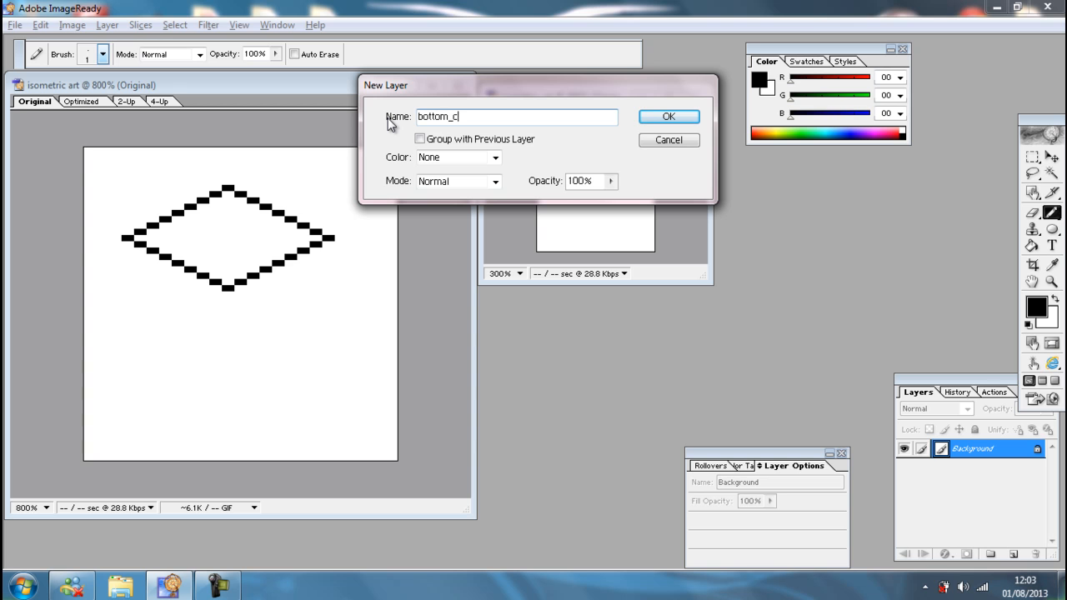
left_click(667, 117)
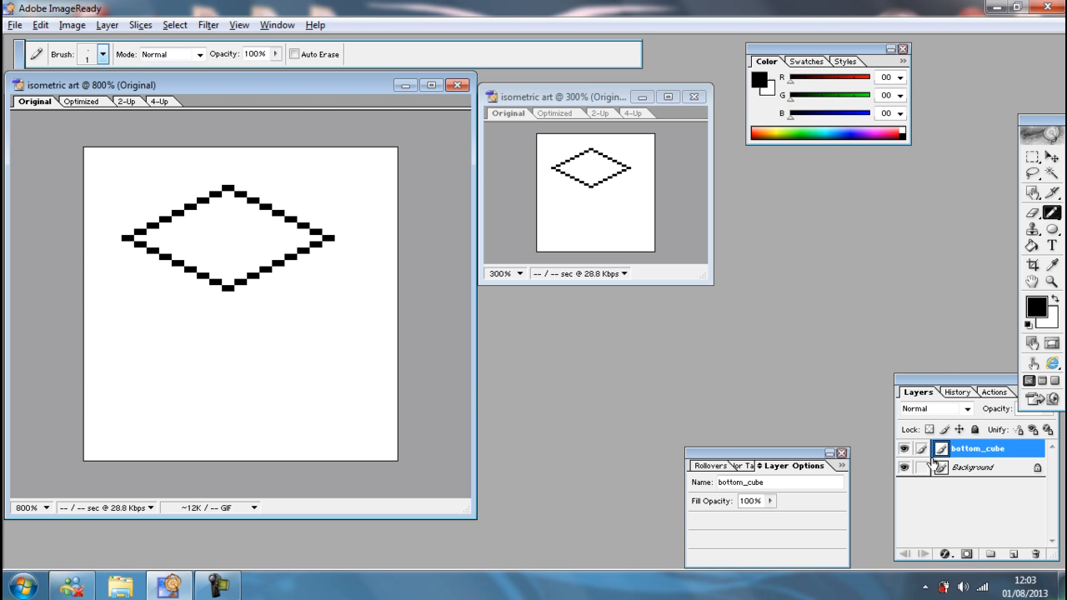
Rename the Background layer to top_cube and place it above the bottom_cube layer
left_click(968, 470)
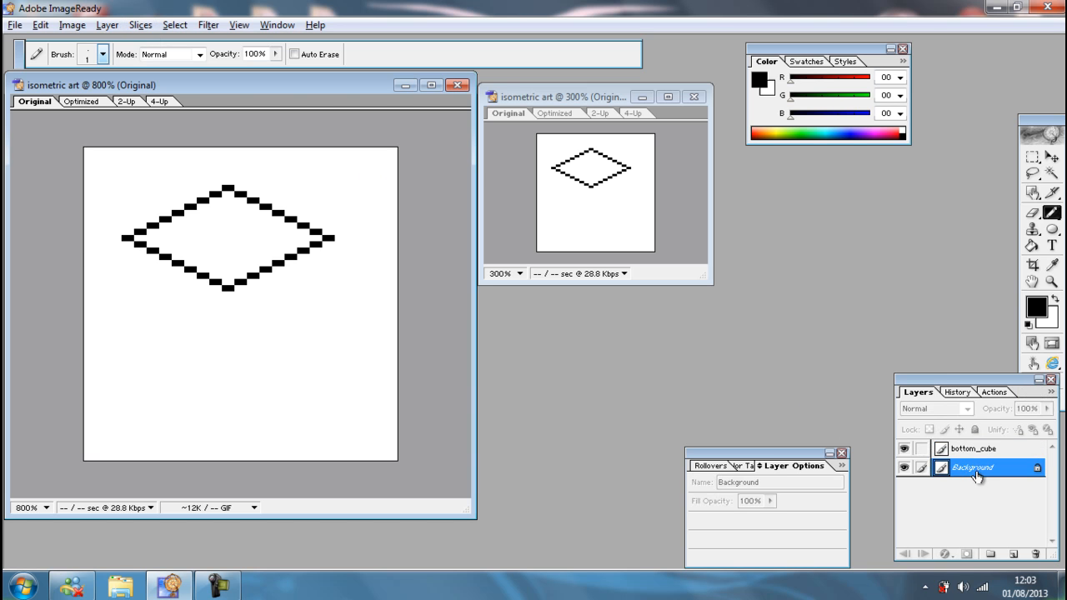
right_click(977, 474)
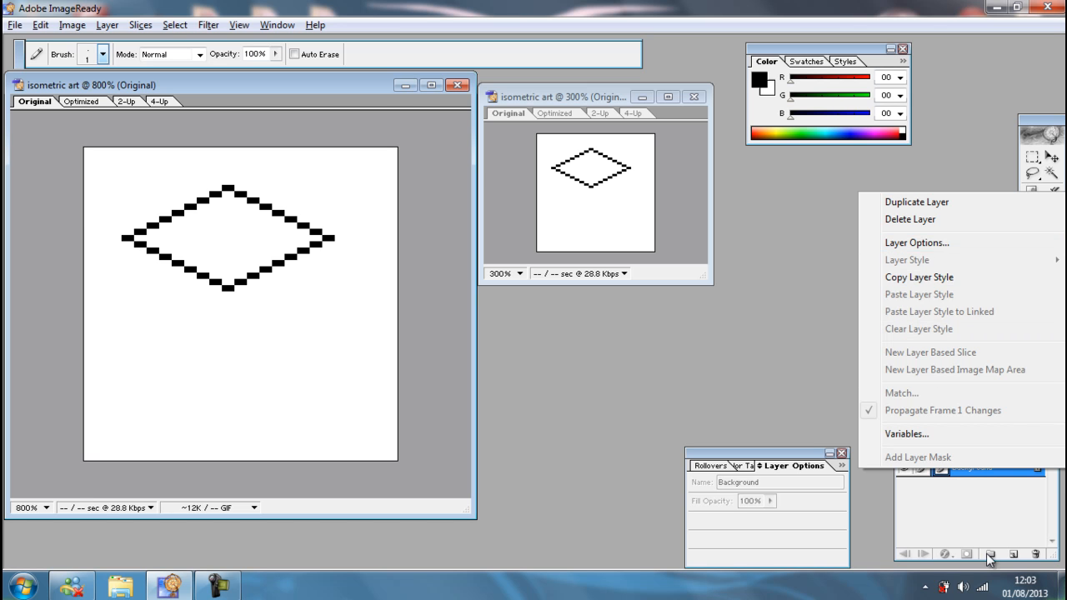
left_click(983, 477)
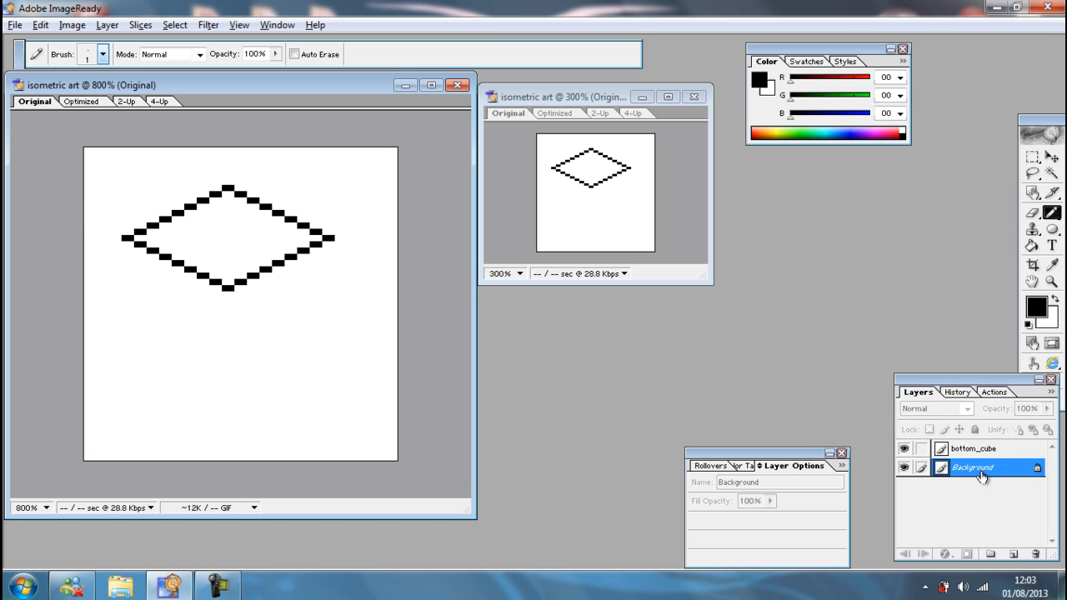
double_click(982, 477)
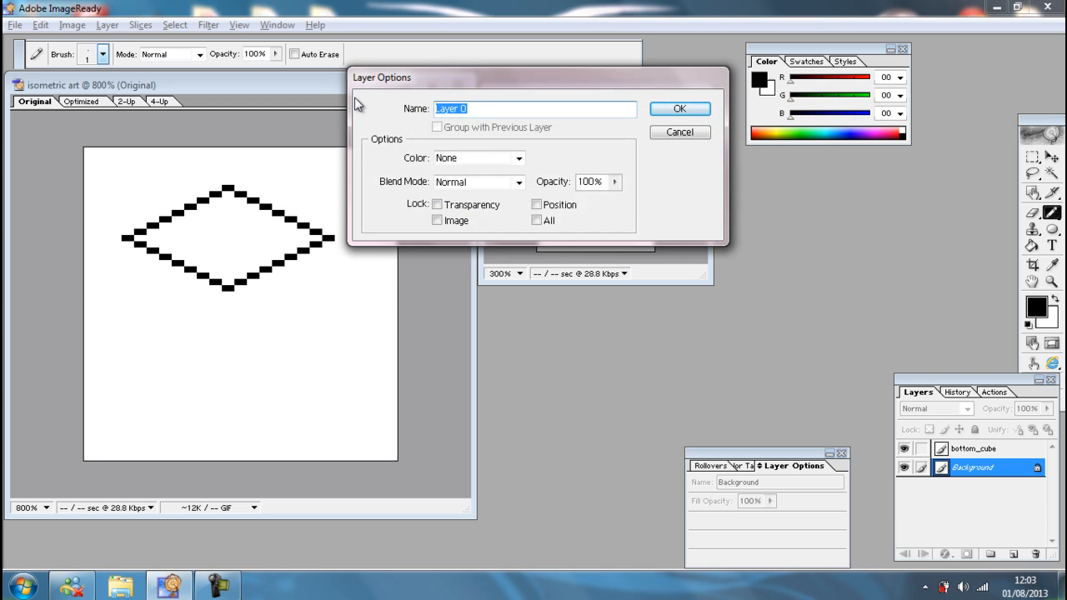
type("top_cube")
left_click(689, 109)
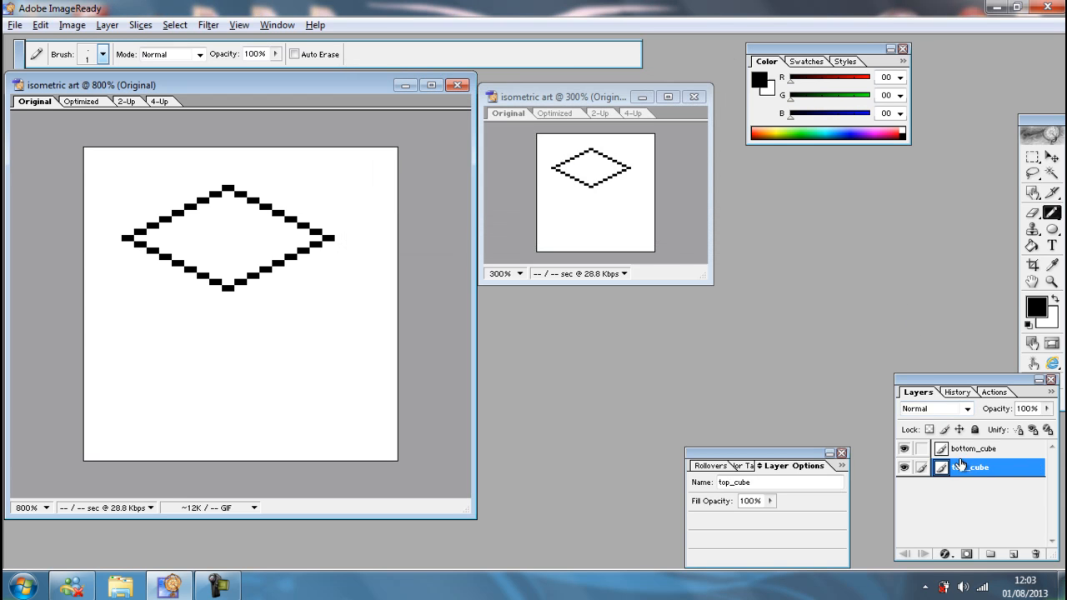
left_click_drag(970, 472, 972, 448)
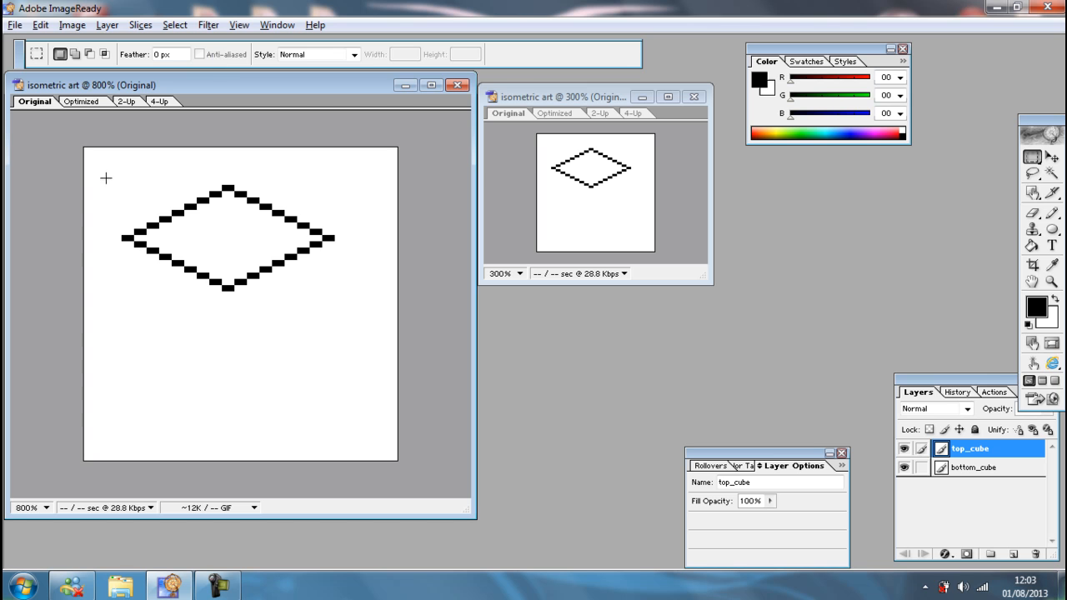
Select the diamond on top_cube with a rectangular marquee and copy it onto the bottom_cube layer
left_click_drag(103, 166, 351, 305)
left_click(976, 468)
left_click(174, 342)
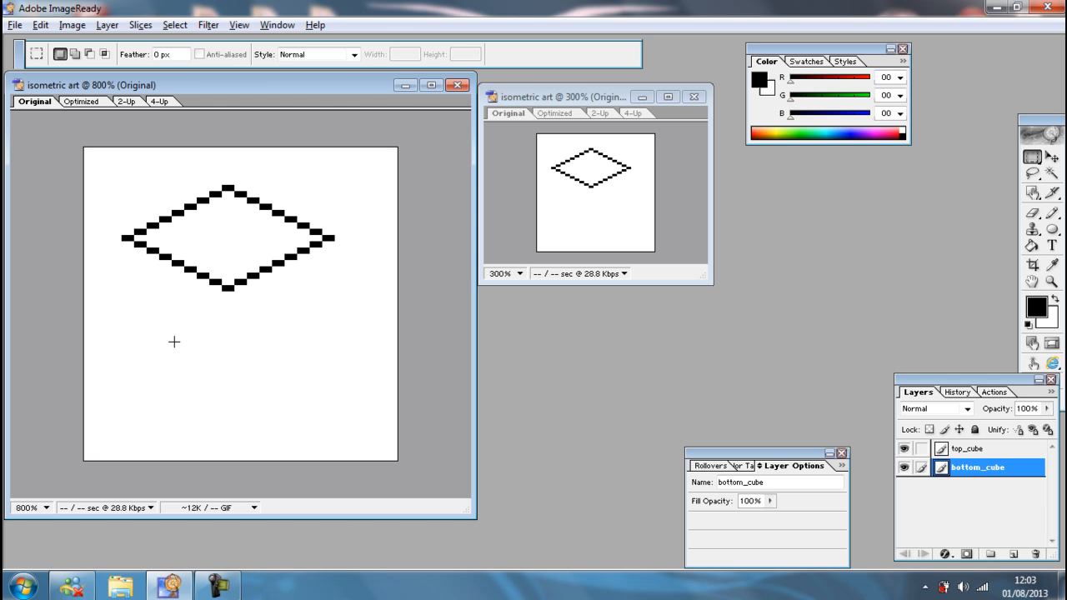
left_click(38, 25)
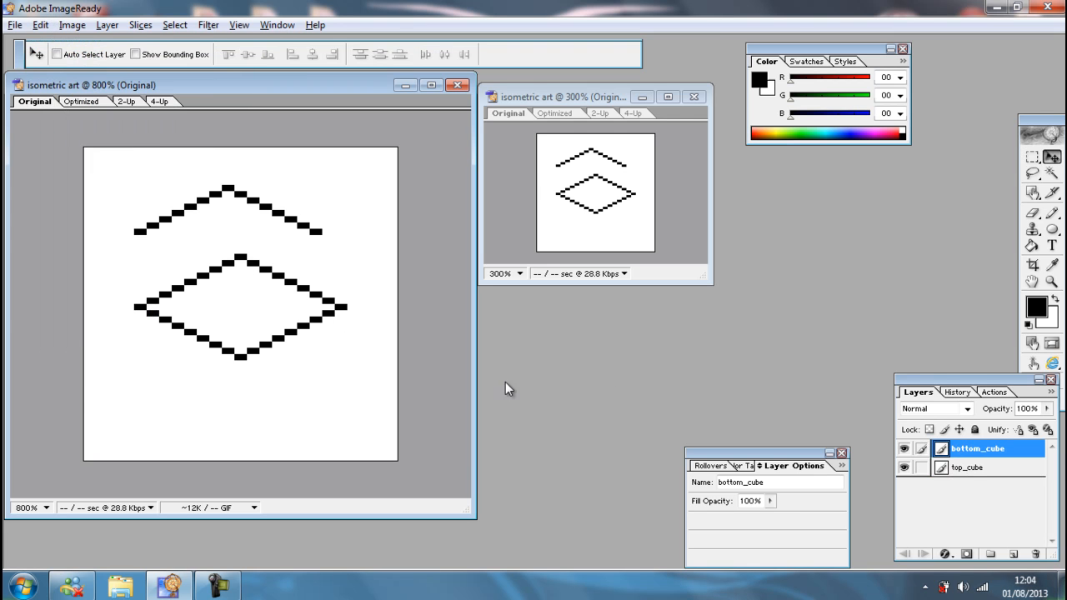
Move the copied diamond on bottom_cube straight below the original, leaving a gap and lining up their corners vertically
right_click(998, 450)
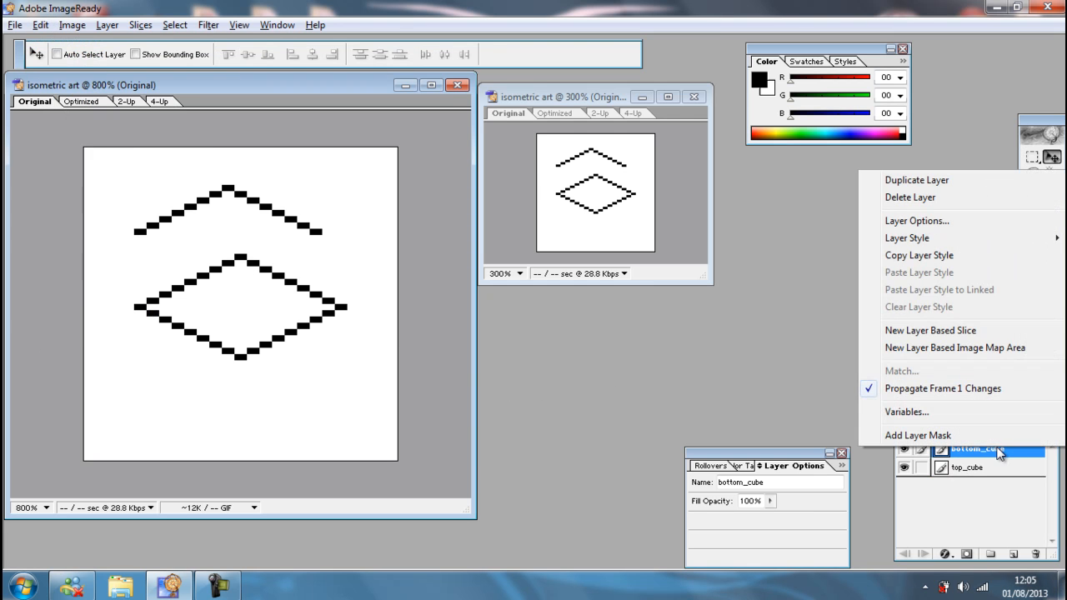
left_click(417, 326)
left_click_drag(299, 317, 287, 380)
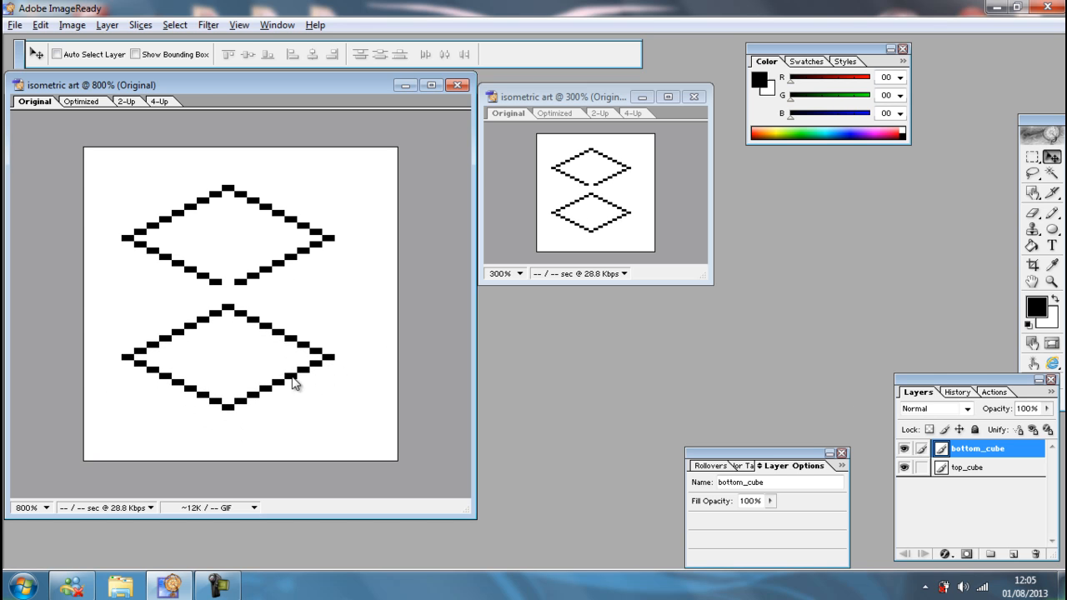
left_click_drag(273, 337, 275, 354)
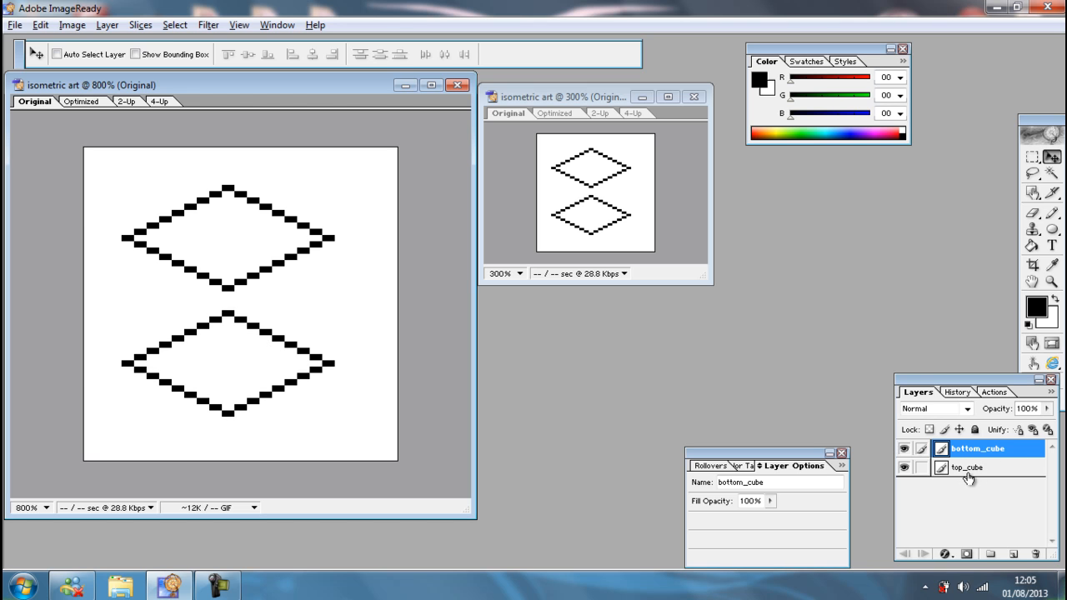
mouse_move(292, 367)
left_mouse_down()
mouse_move(293, 350)
mouse_move(291, 377)
mouse_move(287, 361)
left_mouse_up()
Merge the visible layers and draw black vertical edges joining the two diamonds' left, right and front corners
left_click(84, 25)
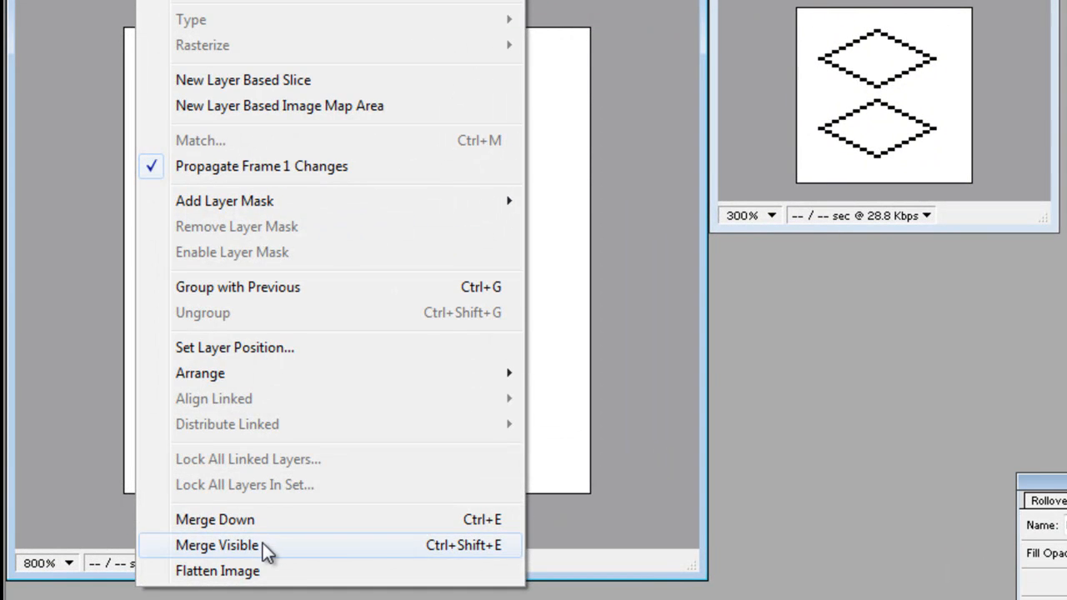
left_click(262, 543)
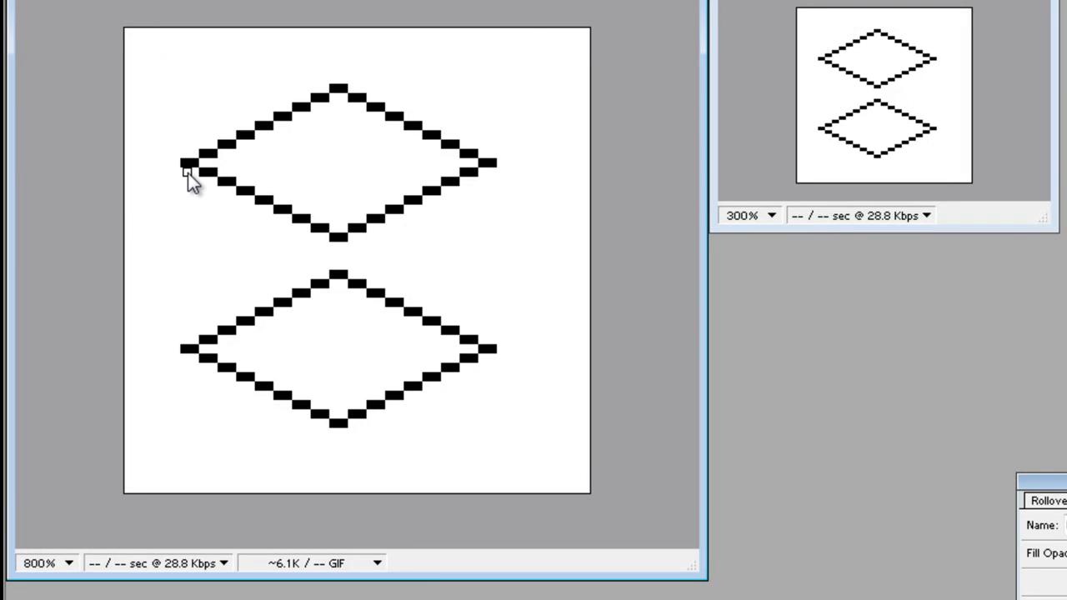
left_click_drag(186, 171, 182, 203)
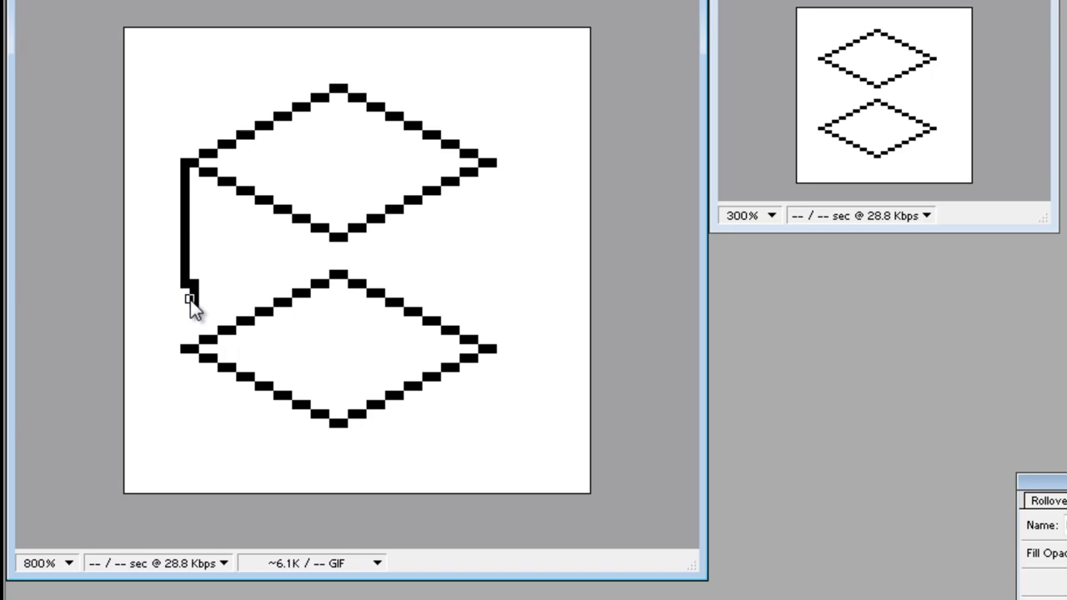
key("ctrl+z")
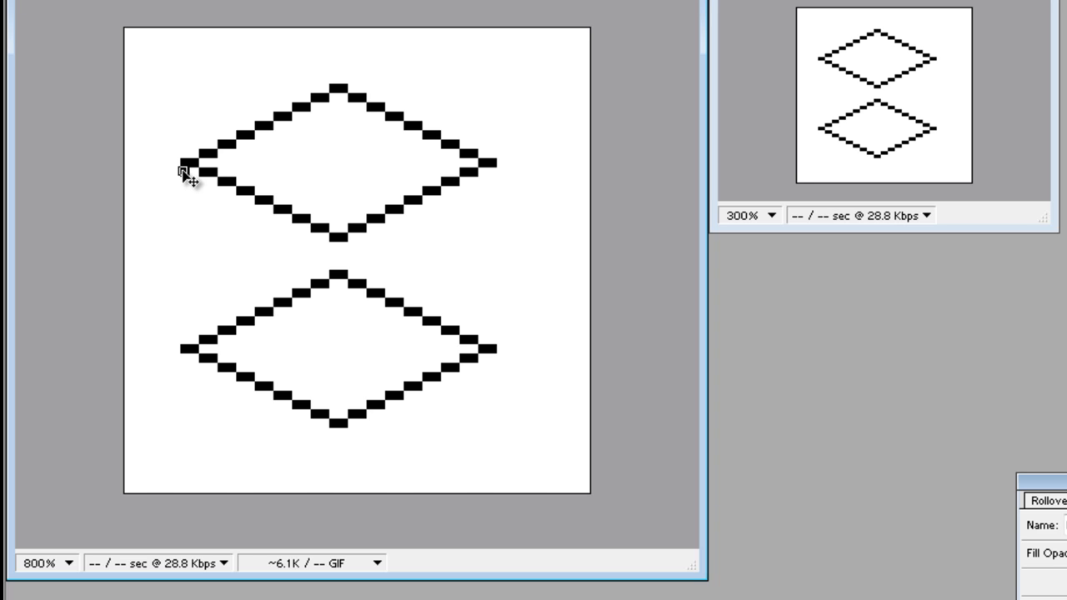
left_click_drag(184, 171, 182, 340)
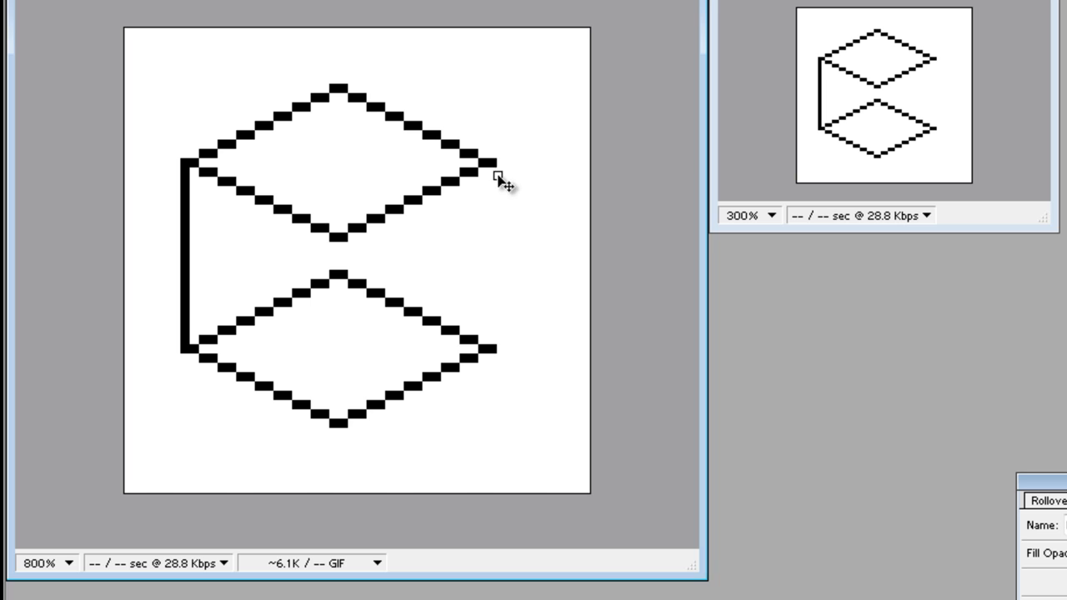
left_click_drag(492, 169, 492, 345)
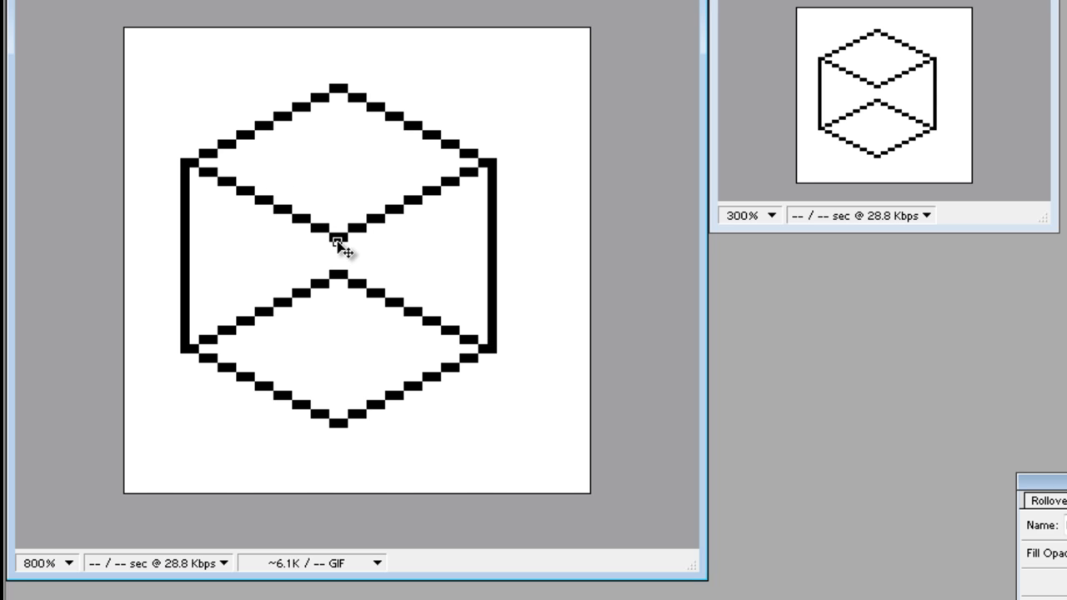
left_click_drag(334, 240, 336, 421)
Erase the lower diamond's two hidden back edges inside the cube by drawing over them in white
left_click(241, 274)
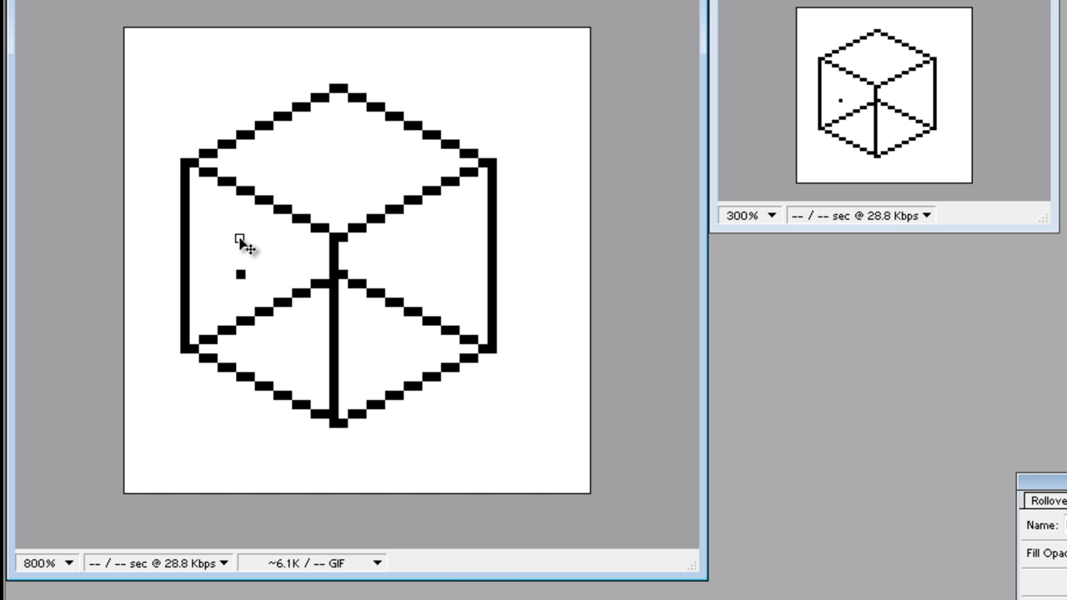
mouse_move(240, 274)
left_mouse_down()
mouse_move(193, 343)
mouse_move(224, 339)
mouse_move(294, 295)
mouse_move(238, 316)
left_mouse_up()
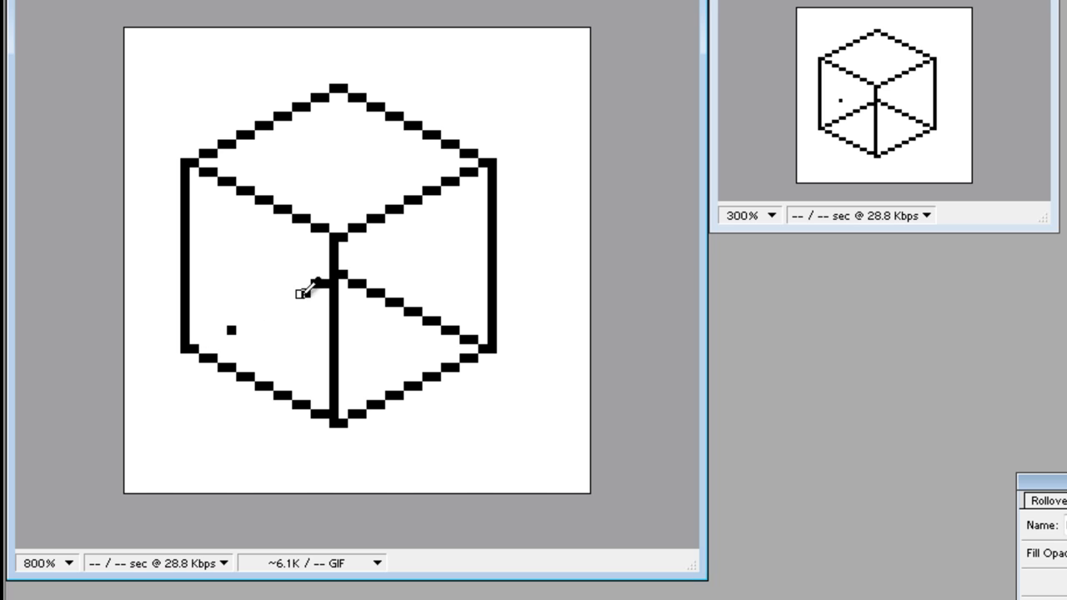
left_click(229, 332)
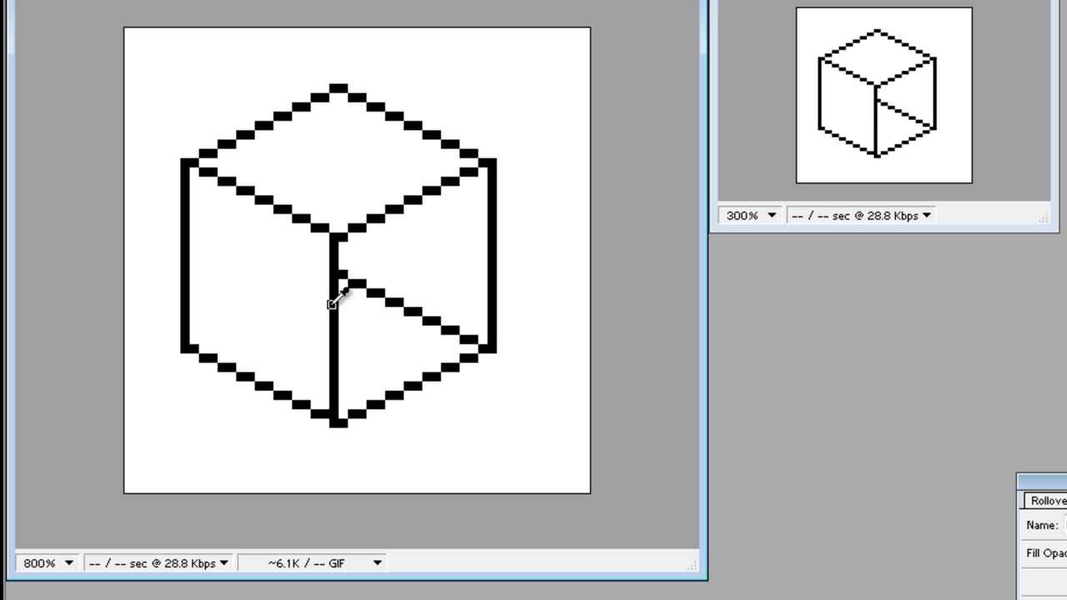
mouse_move(345, 275)
left_mouse_down()
mouse_move(472, 344)
mouse_move(445, 322)
left_mouse_up()
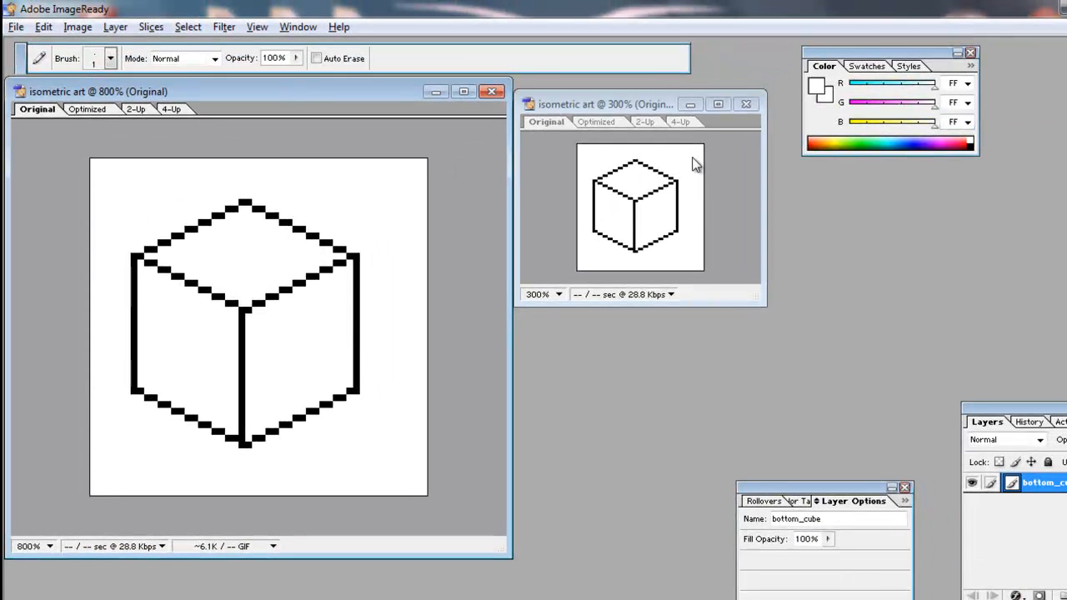
Check the cube at different magnifications in the smaller preview window, return it to 300%, and place it clear of the main window
left_click(654, 106)
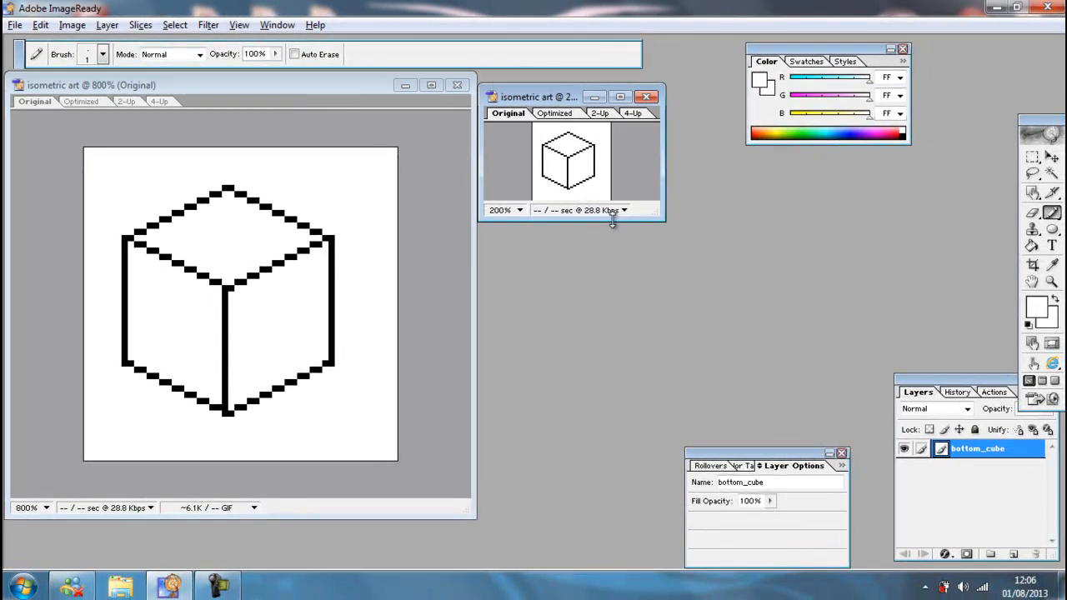
key("ctrl+plus")
key("ctrl+plus")
key("ctrl+plus")
key("ctrl+plus")
key("ctrl+plus")
key("ctrl+minus")
key("ctrl+minus")
key("ctrl+minus")
key("ctrl+minus")
key("ctrl+minus")
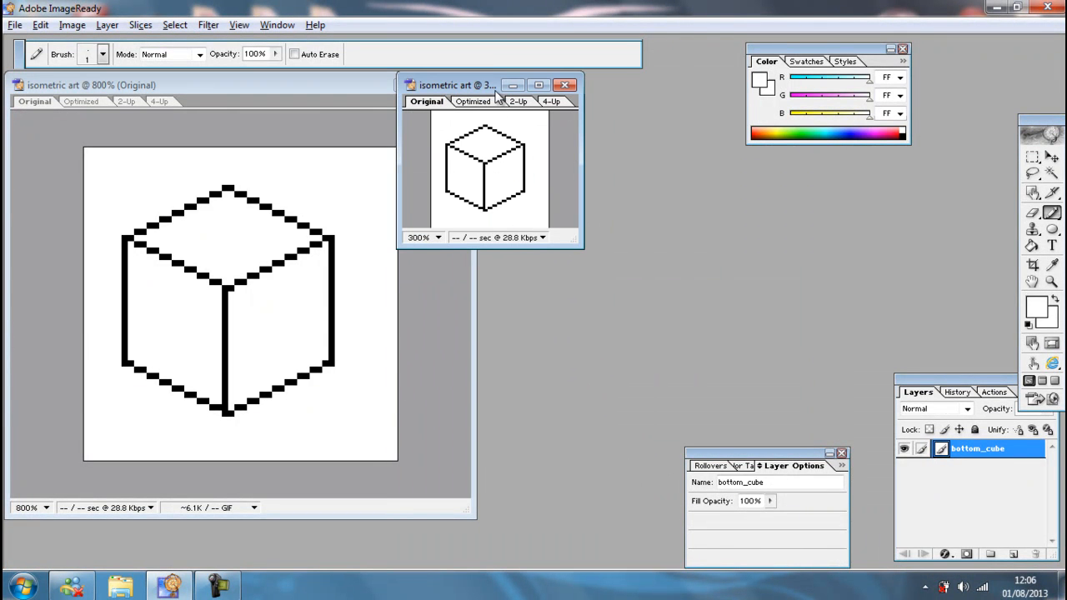
left_click_drag(497, 94, 630, 171)
Fill the cube's top face with orange FF6033 using the Paint Bucket
left_click(756, 129)
left_click(760, 128)
left_click(1032, 246)
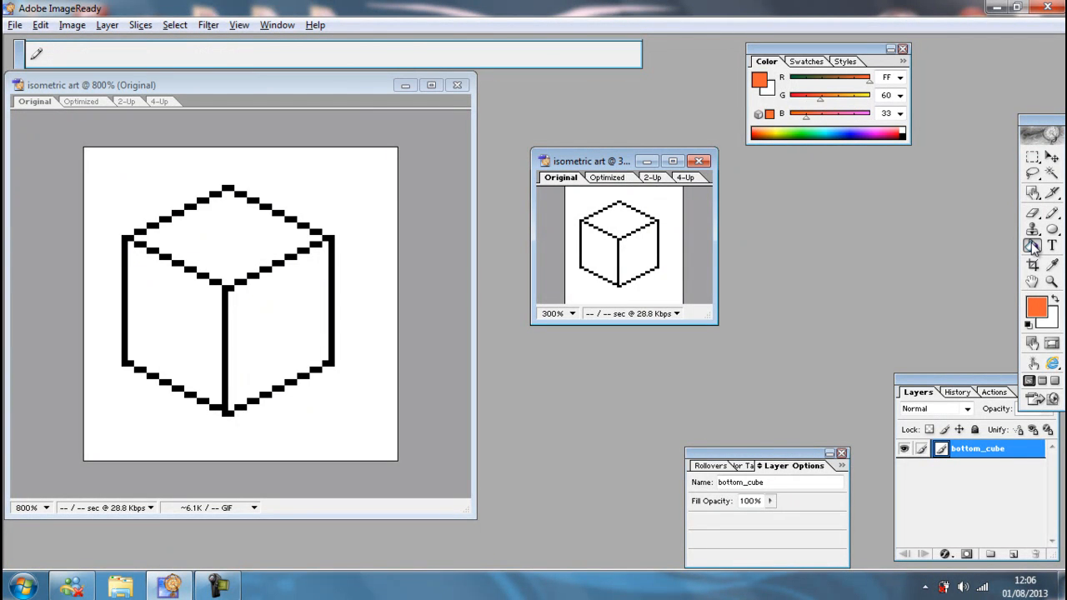
left_click(229, 206)
left_click(230, 206)
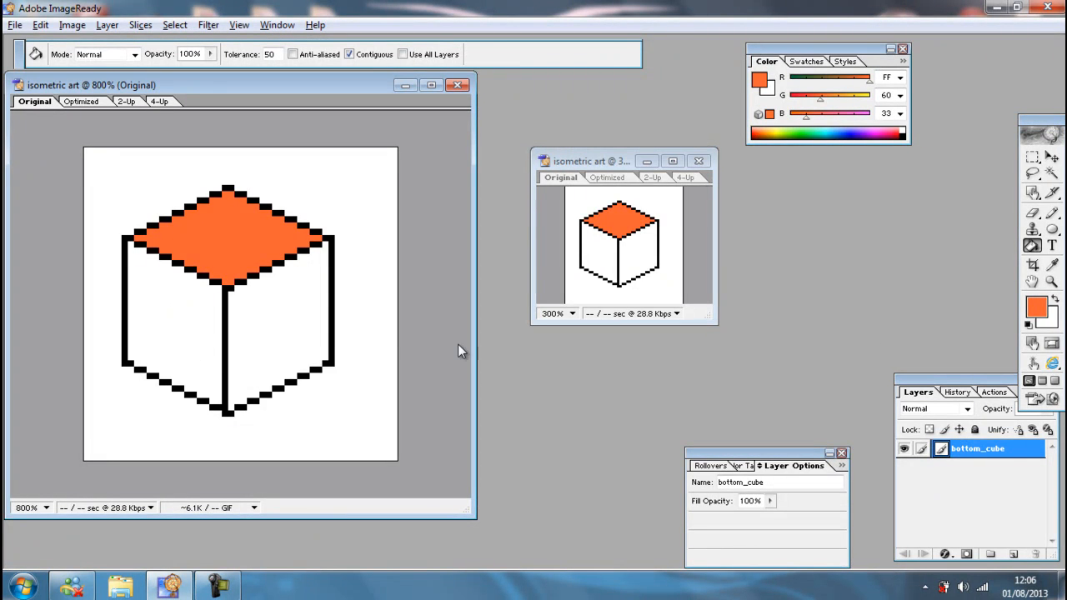
Fill the cube's left face with the darker orange-brown AD4326
left_click(1038, 310)
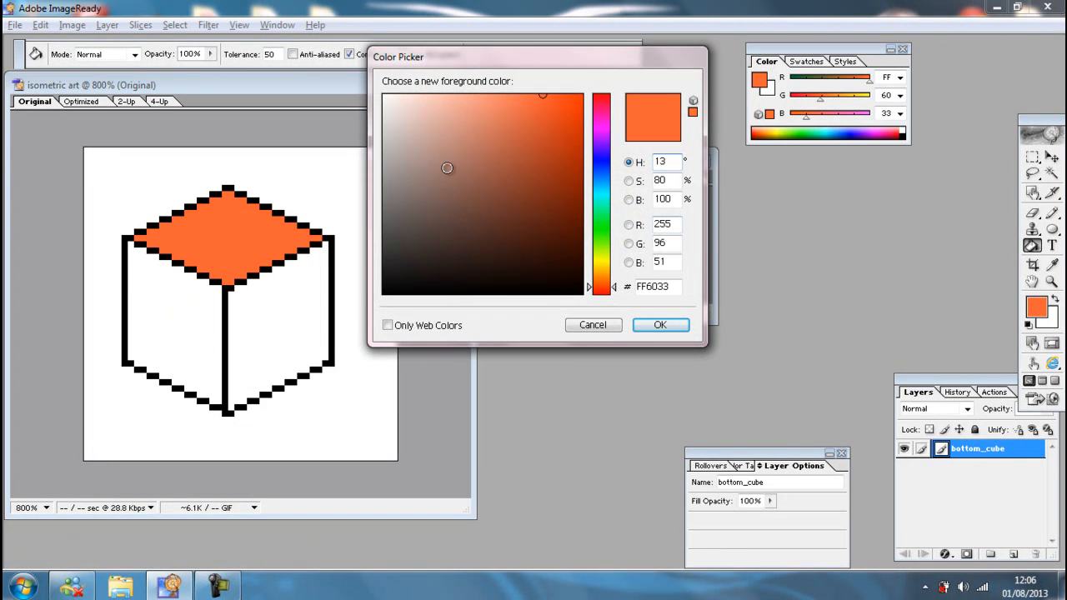
left_click(540, 157)
left_click(651, 324)
left_click(167, 301)
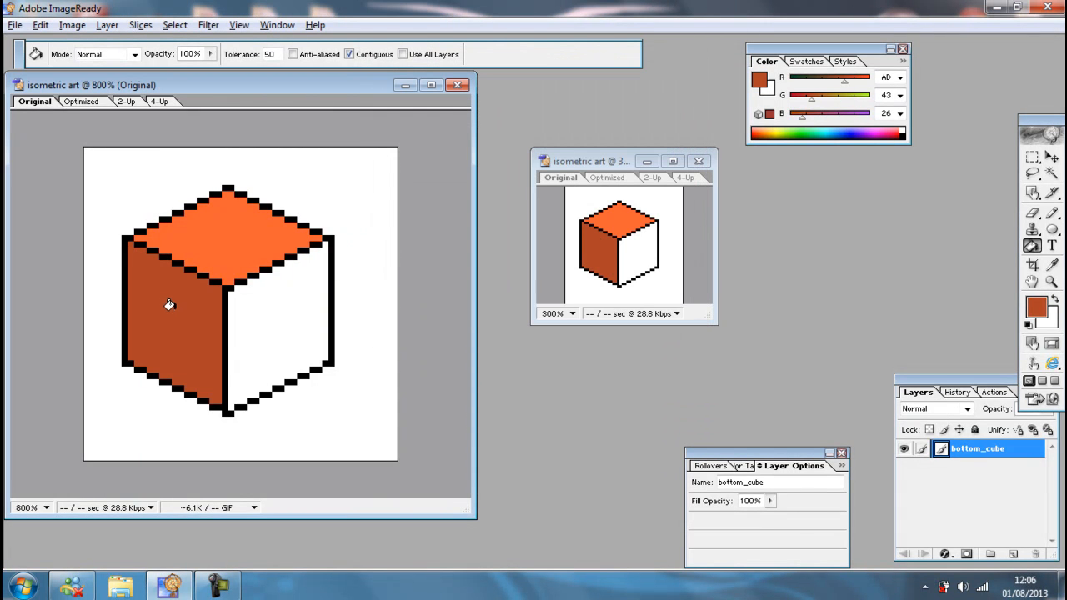
Fill the cube's right face with the light salmon F79E88
left_click(1038, 310)
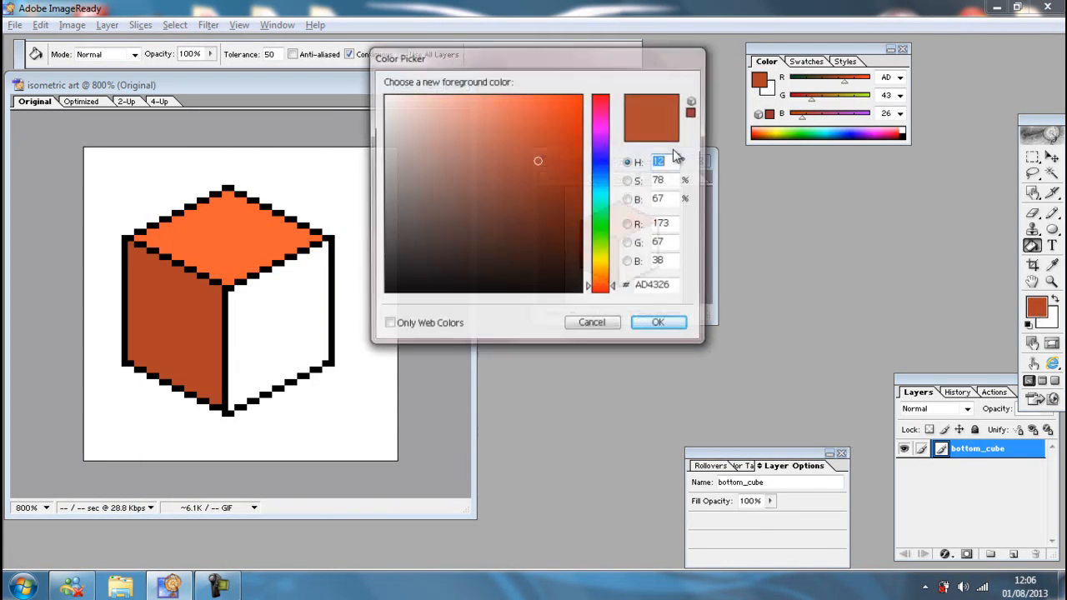
left_click(485, 106)
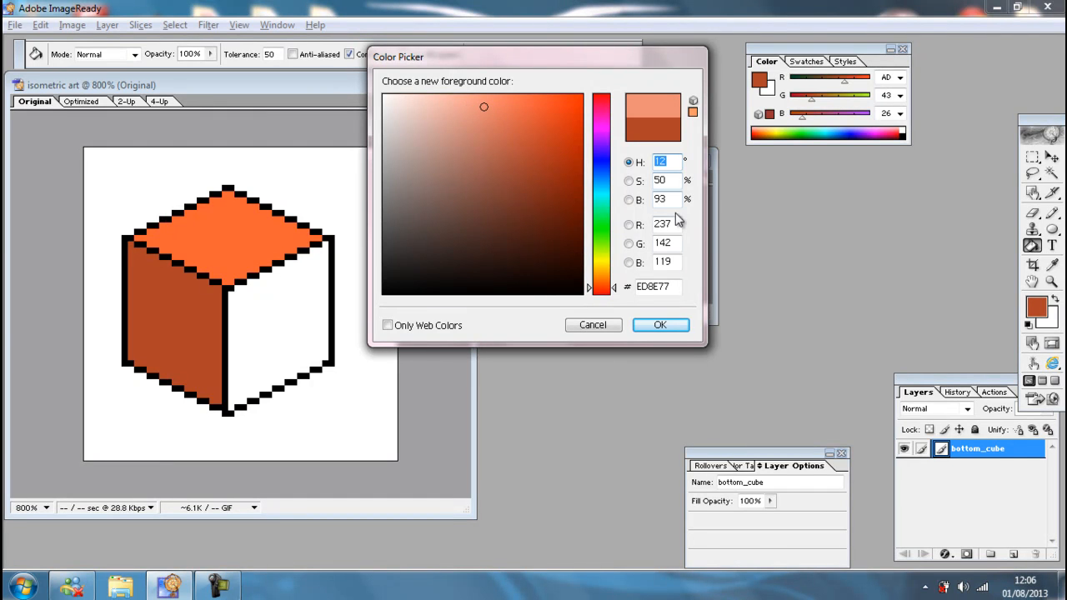
left_click_drag(544, 100, 473, 100)
left_click(647, 328)
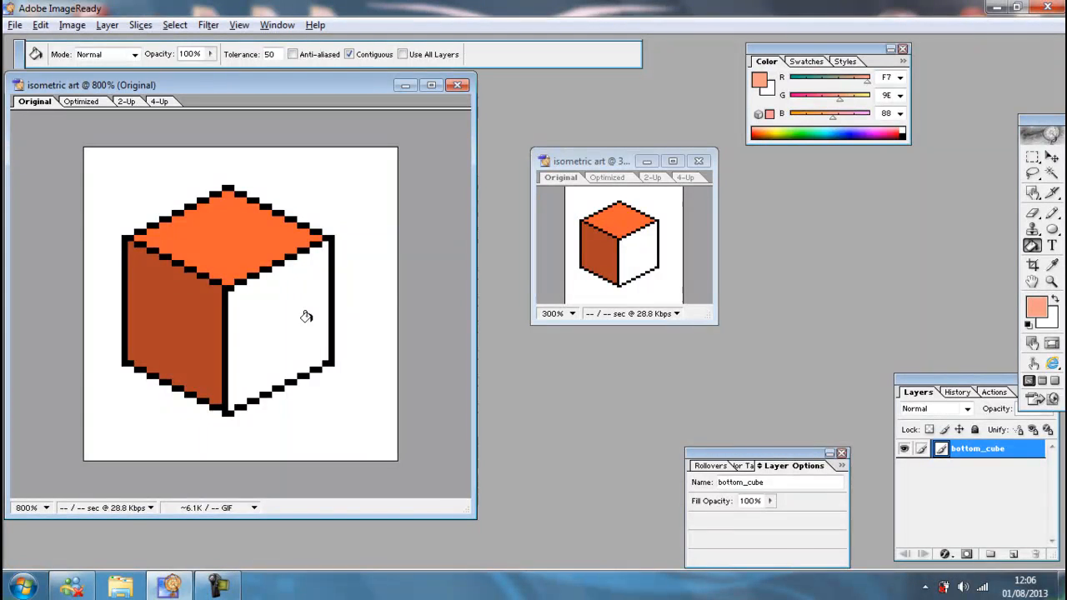
left_click(267, 303)
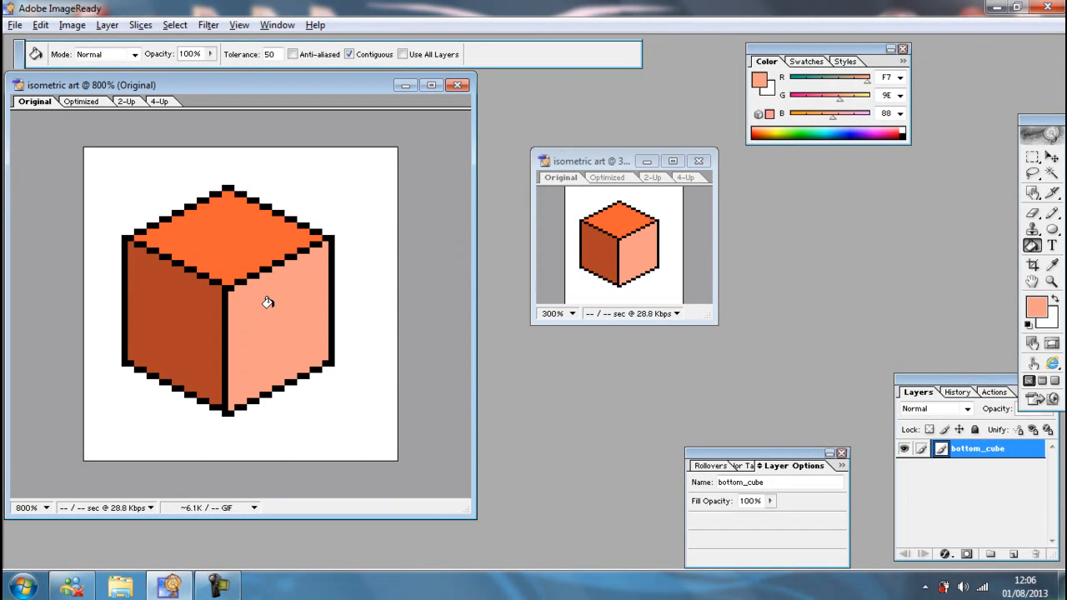
Sample the top face's orange, lighten it to FC987C, and refill the top face with it
left_click(238, 235, "alt")
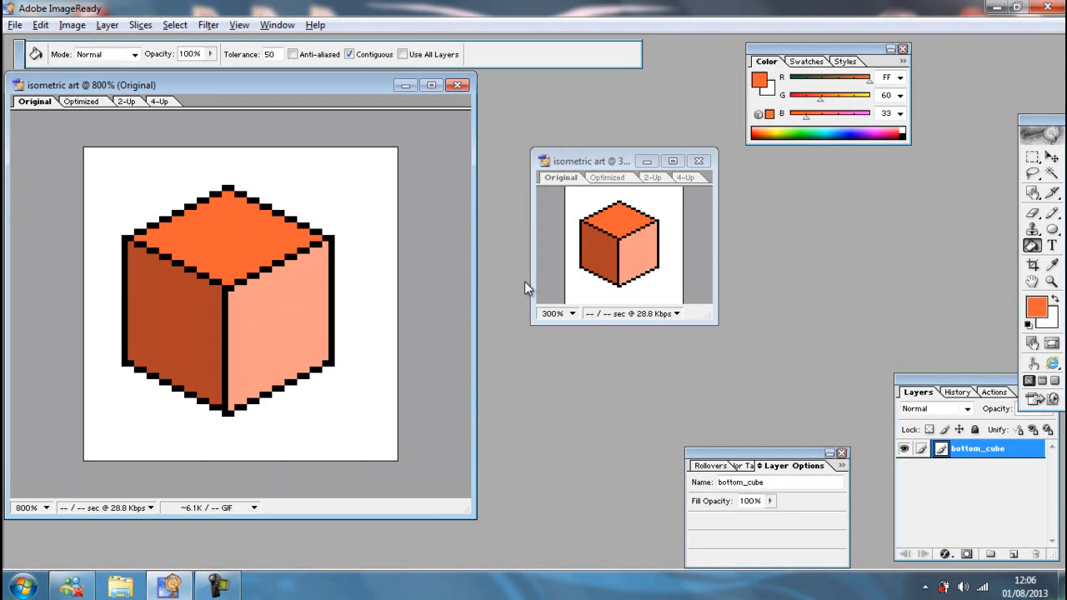
left_click(1039, 310)
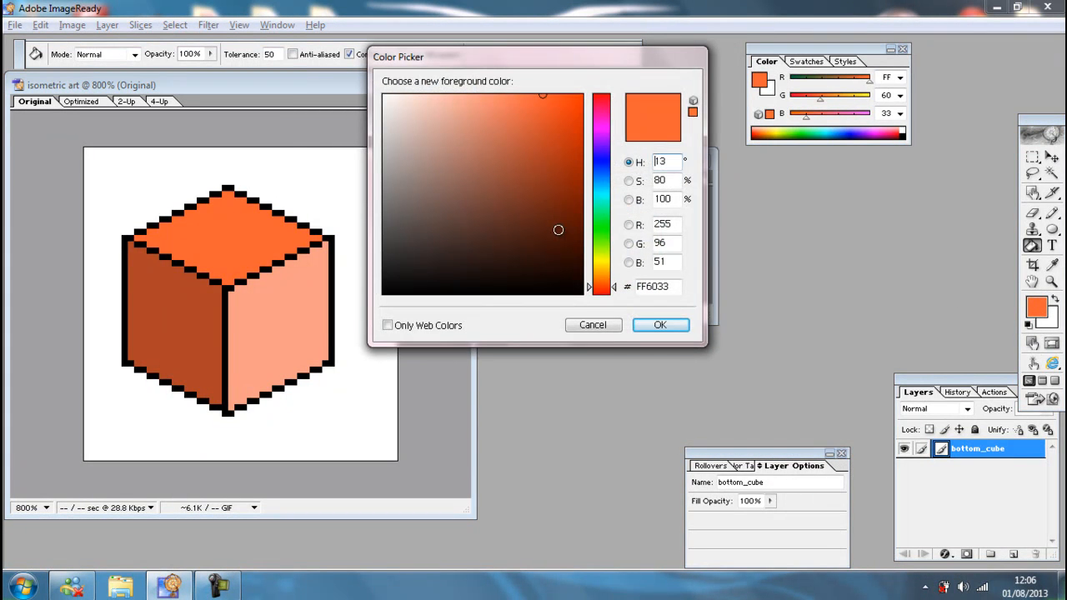
left_click(486, 95)
left_click(660, 325)
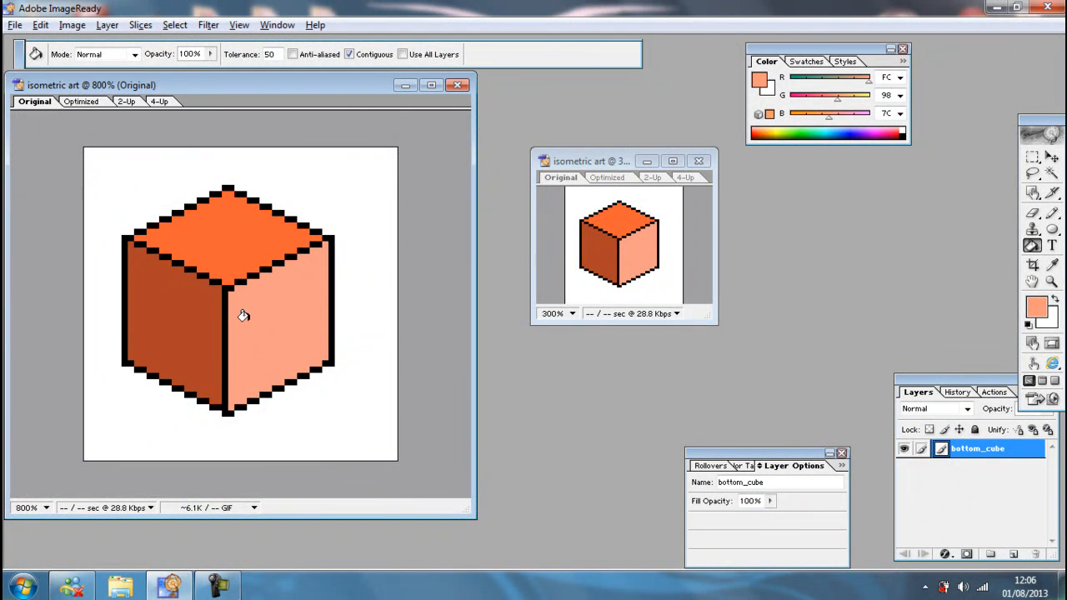
left_click(224, 239)
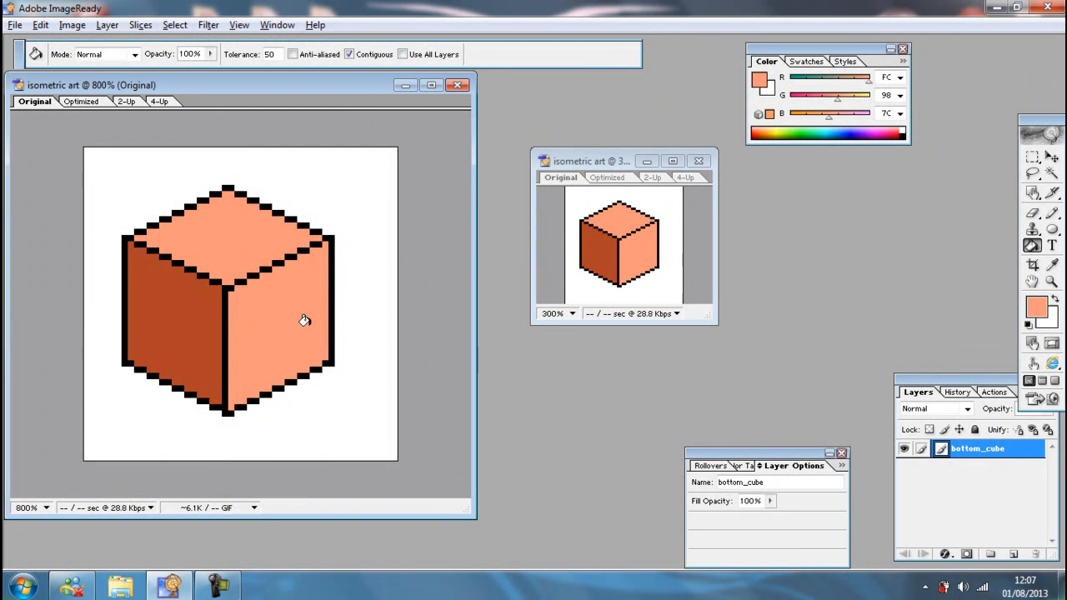
Try filling the cube's right face with dark brown 8F361F, based on the left face's colour, and undo the fill
left_click(176, 317, "alt")
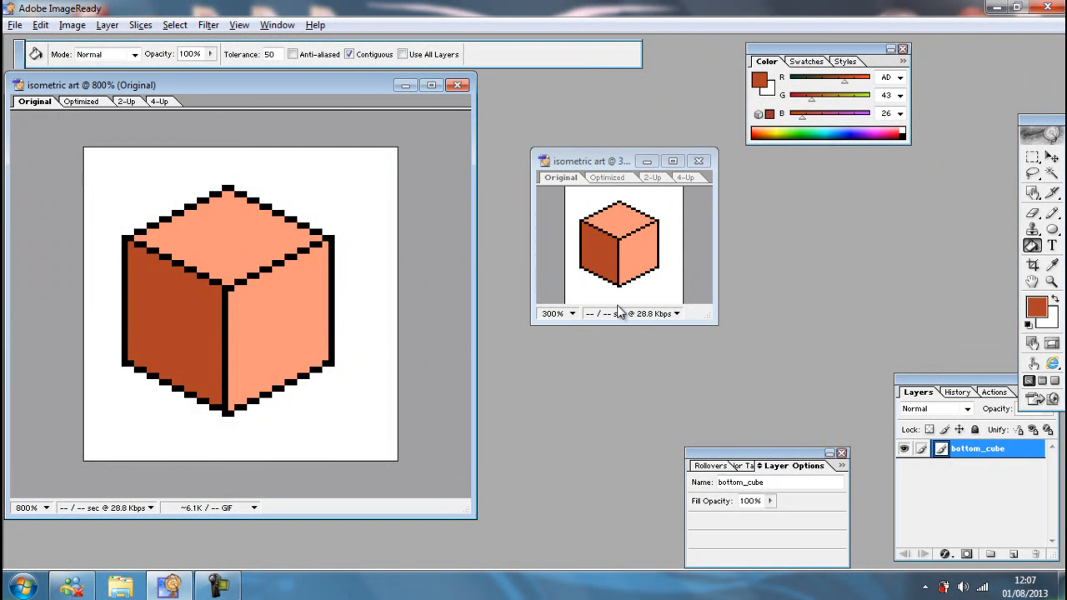
left_click(1043, 311)
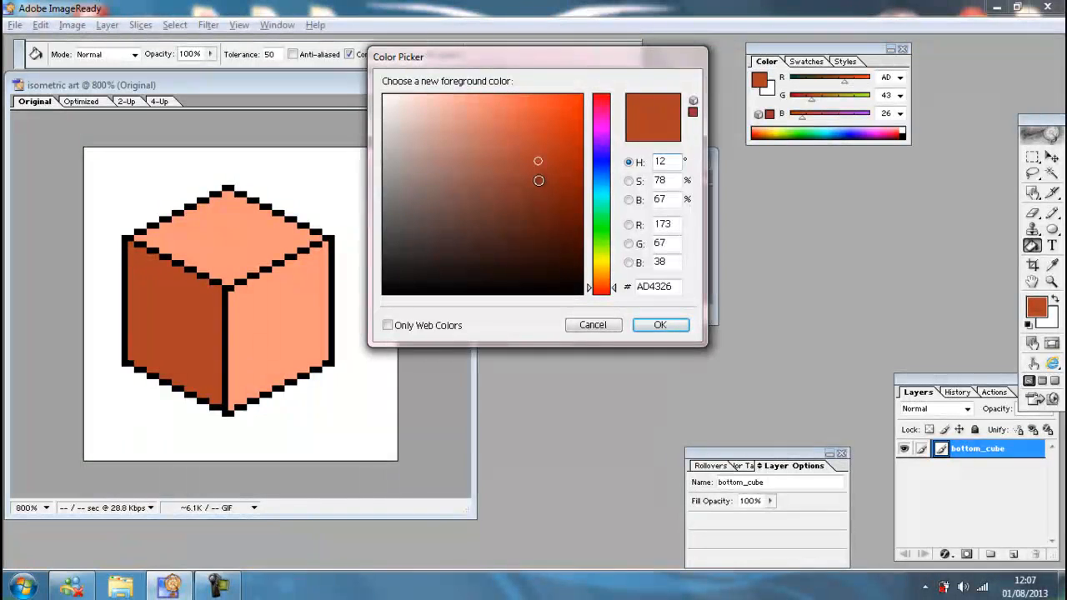
left_click(539, 181)
left_click(659, 326)
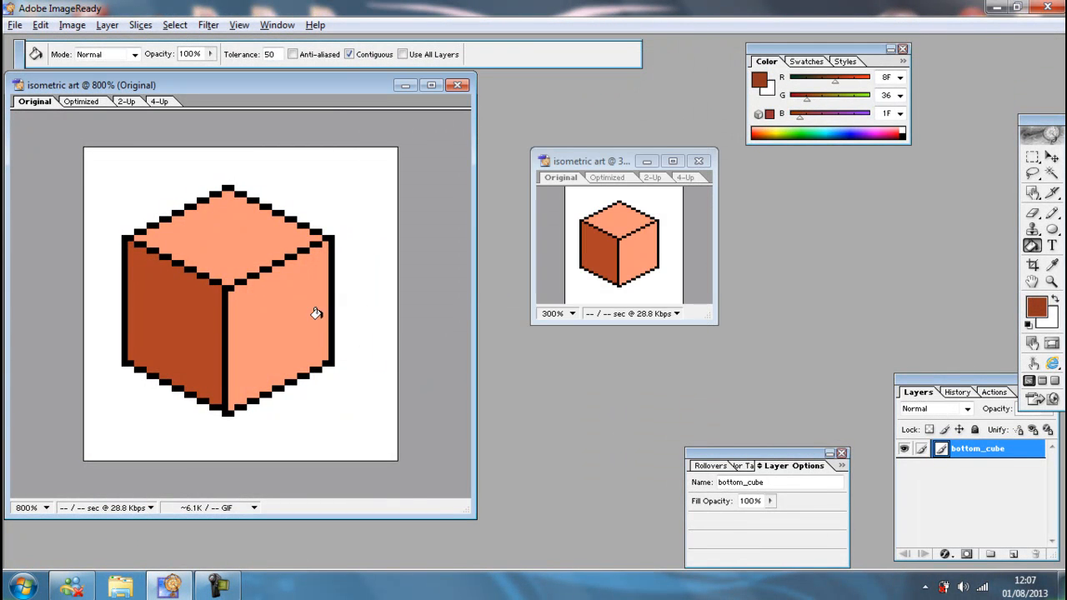
left_click(283, 314)
key("ctrl+z")
Fill the cube's right face with the medium orange-brown C95F47
left_click(1037, 308)
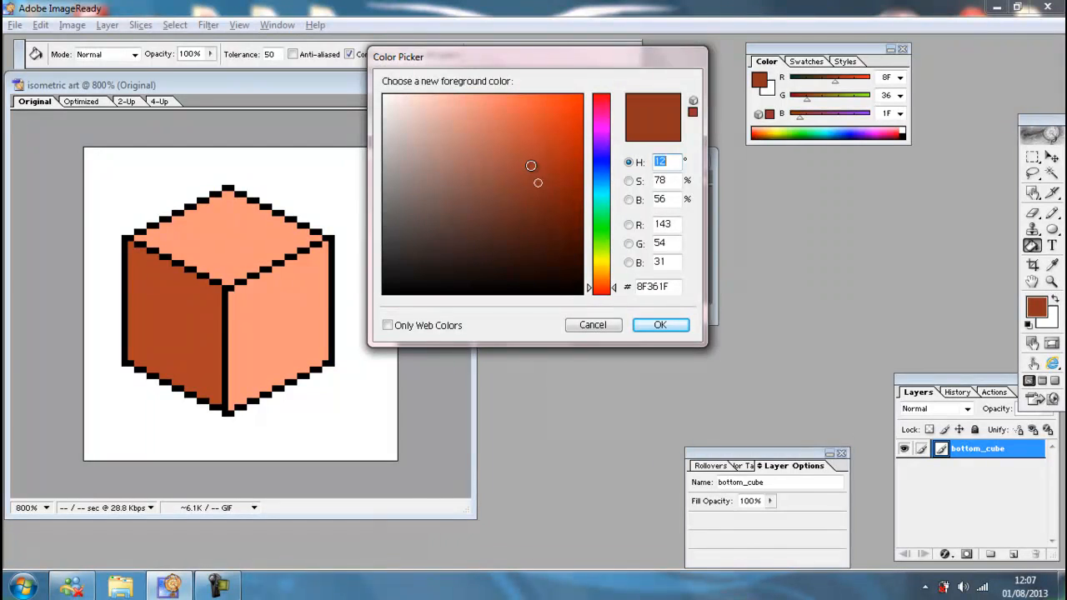
left_click(542, 160)
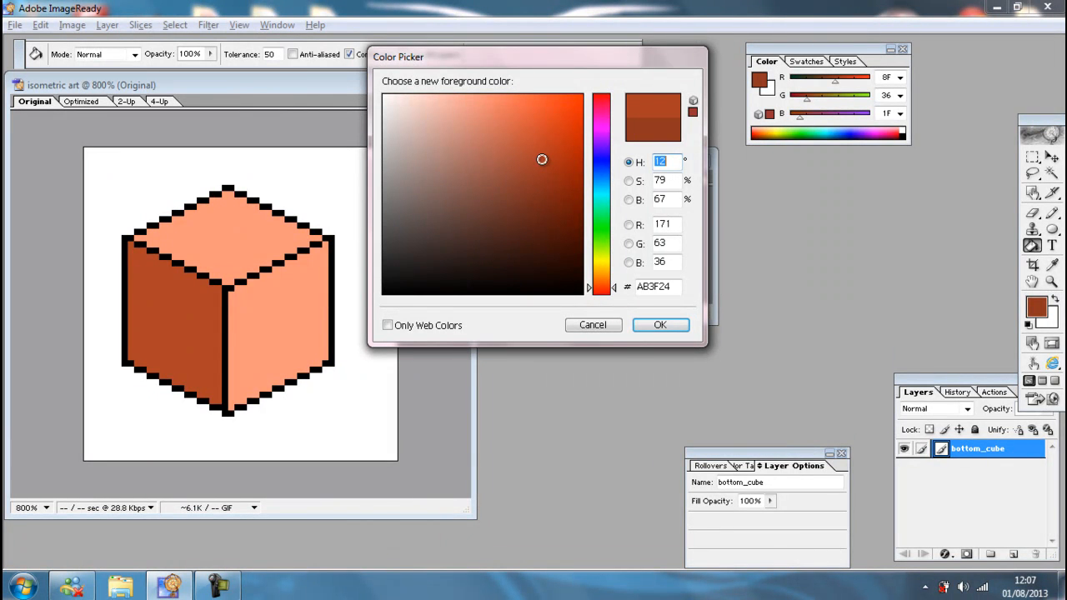
left_click(660, 325)
left_click(279, 325)
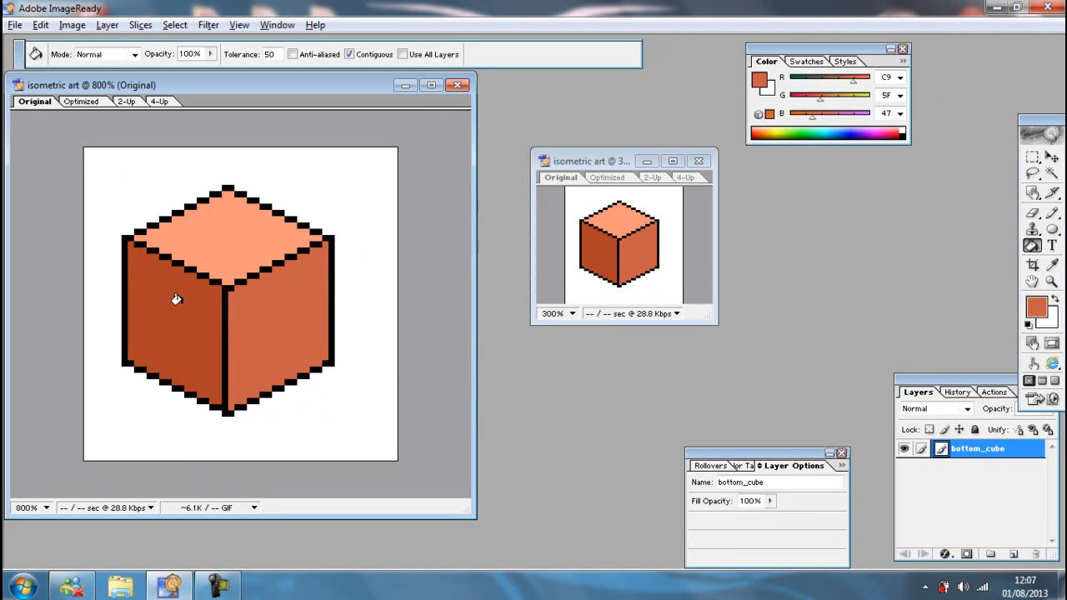
Sample the left face's orange, darken it to brown, and draw one-pixel shading along that face's outer vertical and upper edges
left_click(215, 299, "alt")
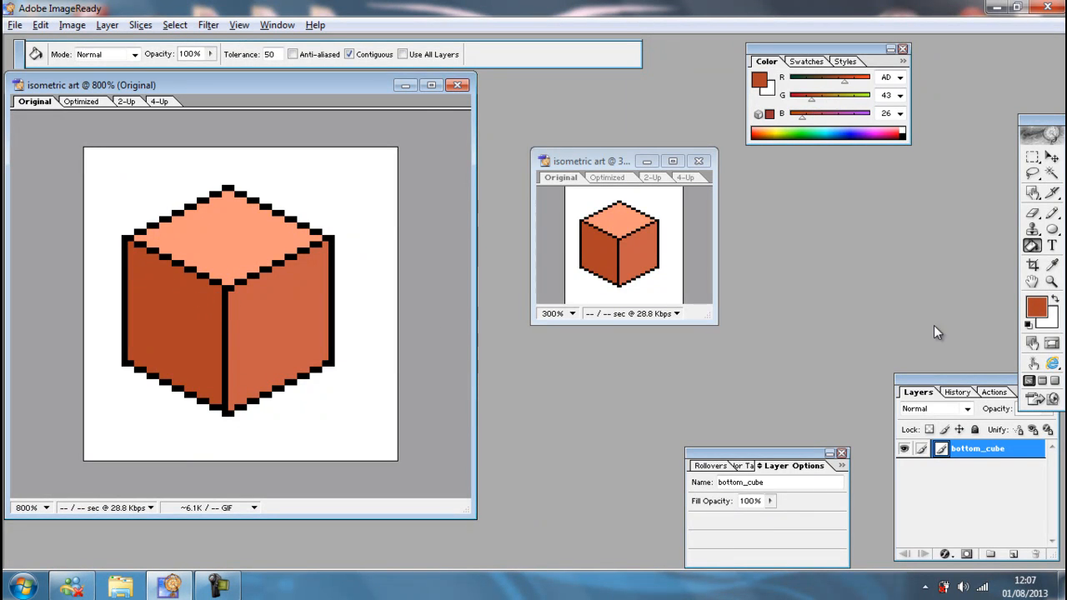
left_click(1037, 309)
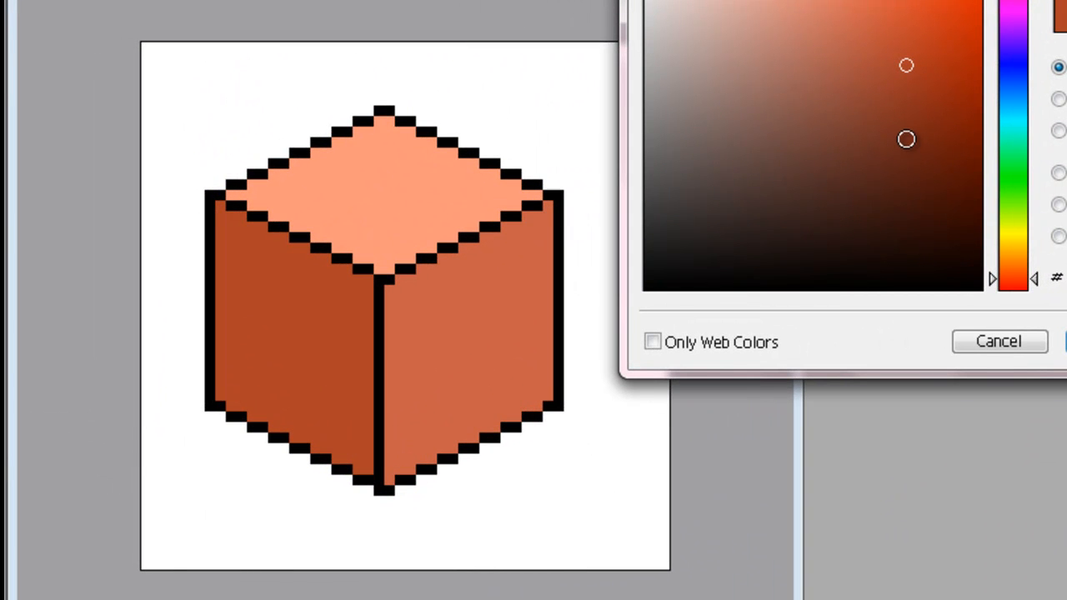
key("Return")
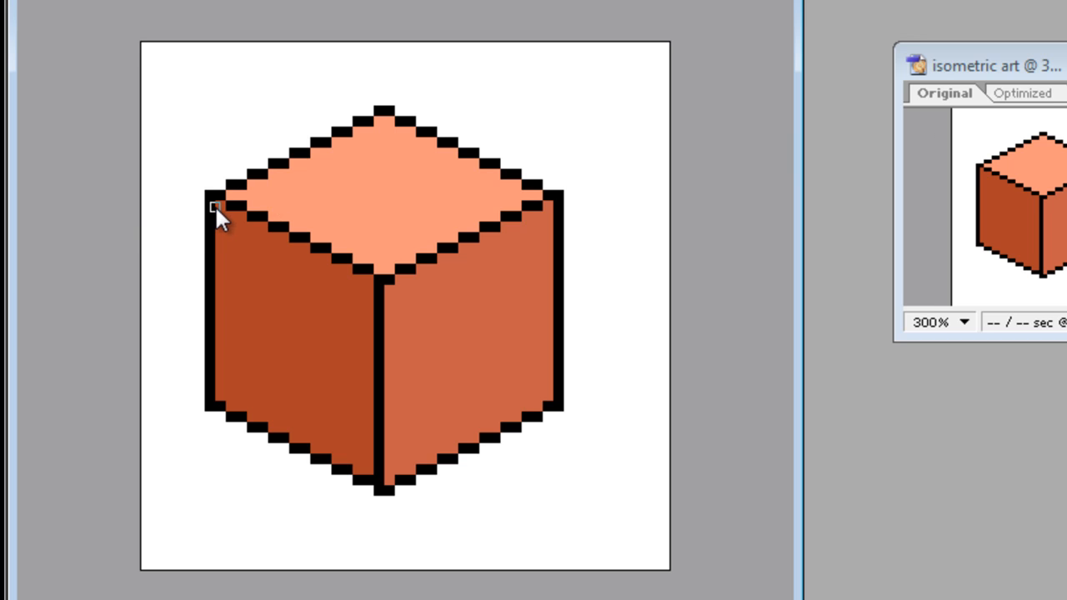
left_click_drag(218, 205, 219, 321)
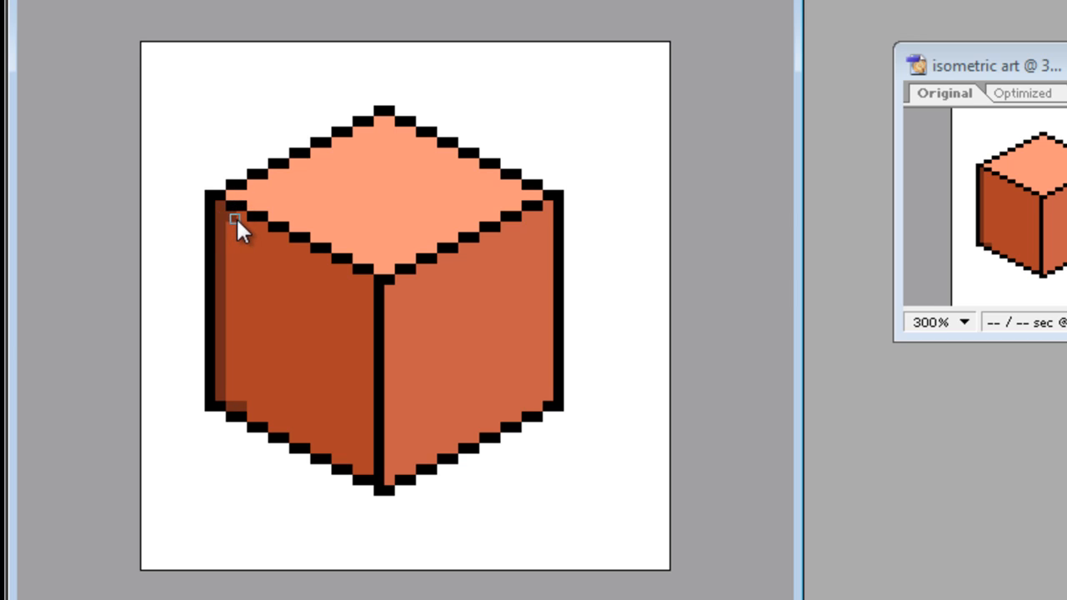
left_click(299, 246)
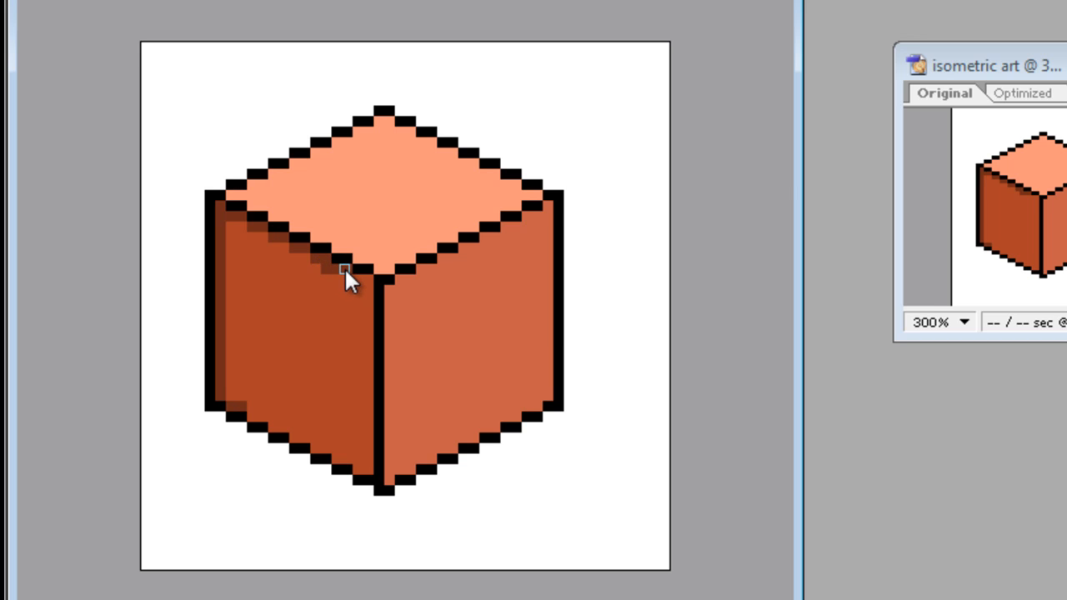
key("ctrl+z")
Shade the left face's lower edge in the dark brown, and widen the shading along its outer vertical and lower edges to two pixels
left_click_drag(281, 428, 302, 440)
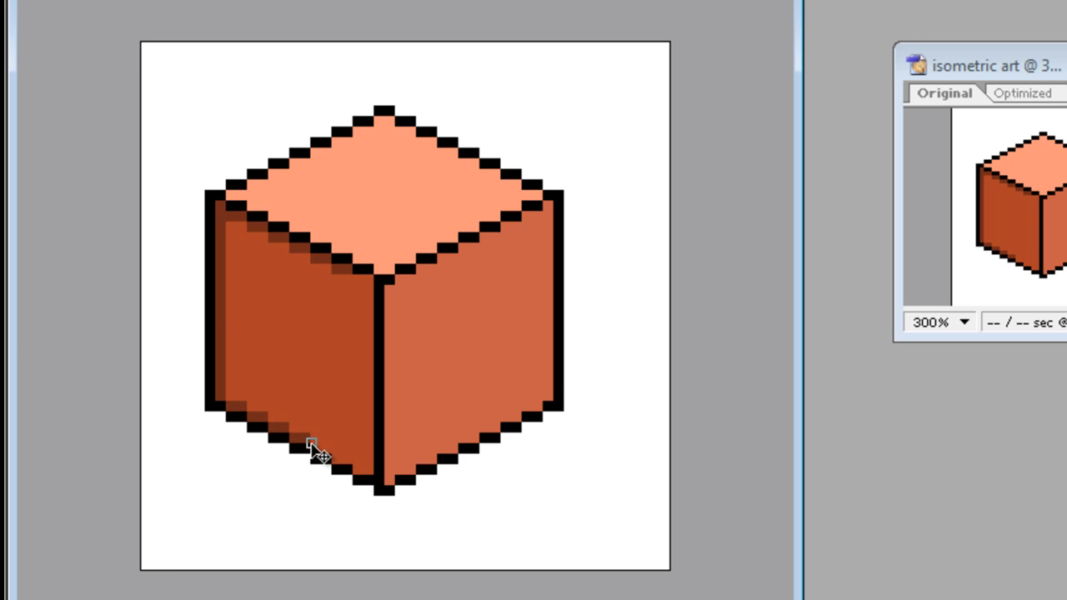
left_click(325, 449)
left_click(341, 459)
left_click(358, 471)
left_click_drag(231, 224, 233, 399)
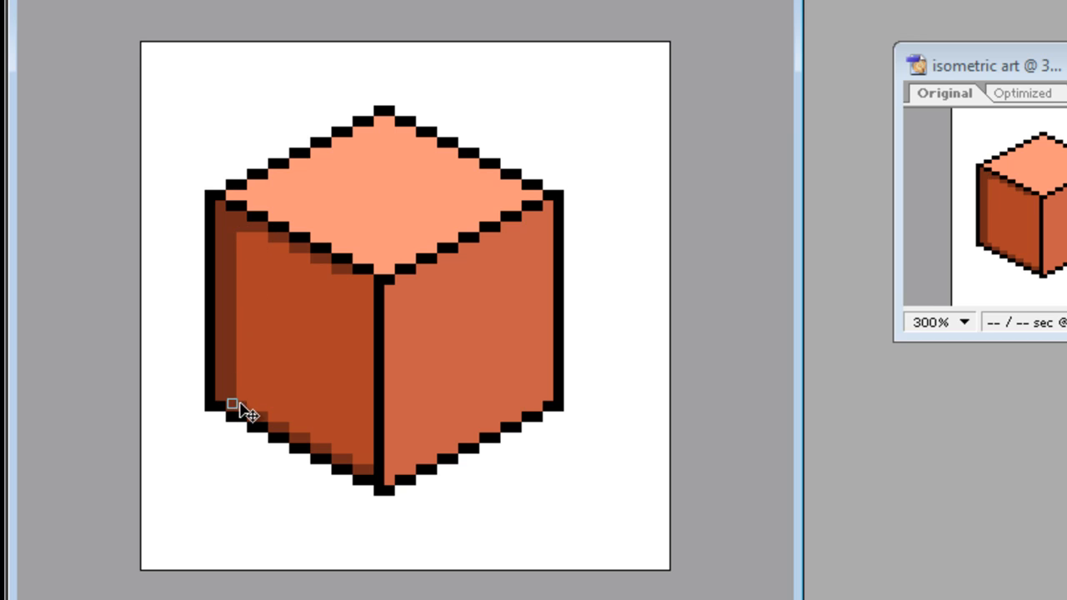
left_click(242, 397)
mouse_move(252, 410)
left_mouse_down()
mouse_move(337, 451)
mouse_move(370, 453)
left_mouse_up()
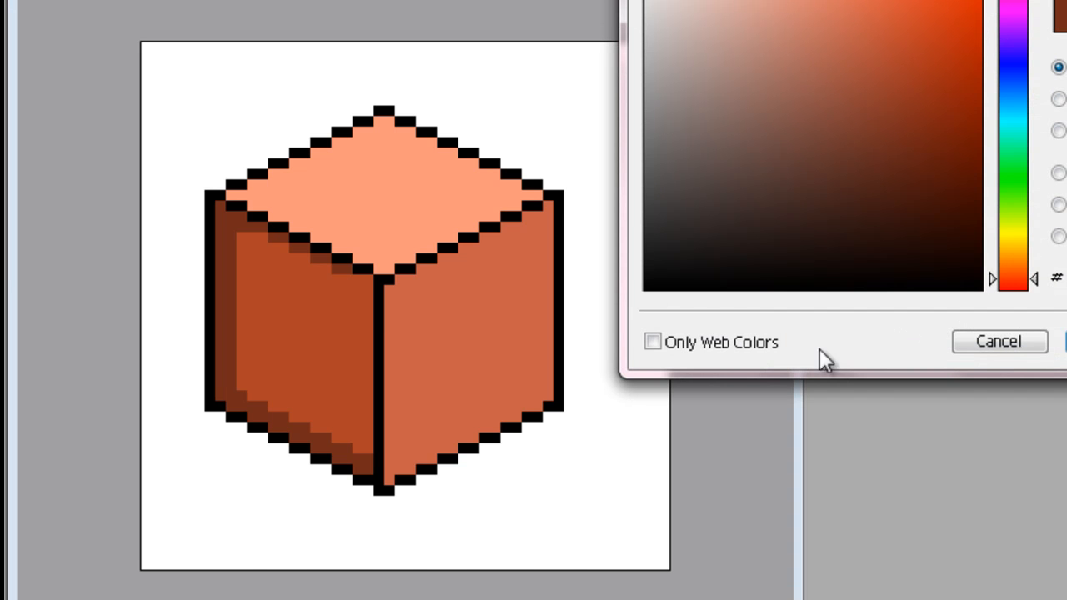
Choose white and recolour the stepped outline between the cube's top and left faces with it
key("Return")
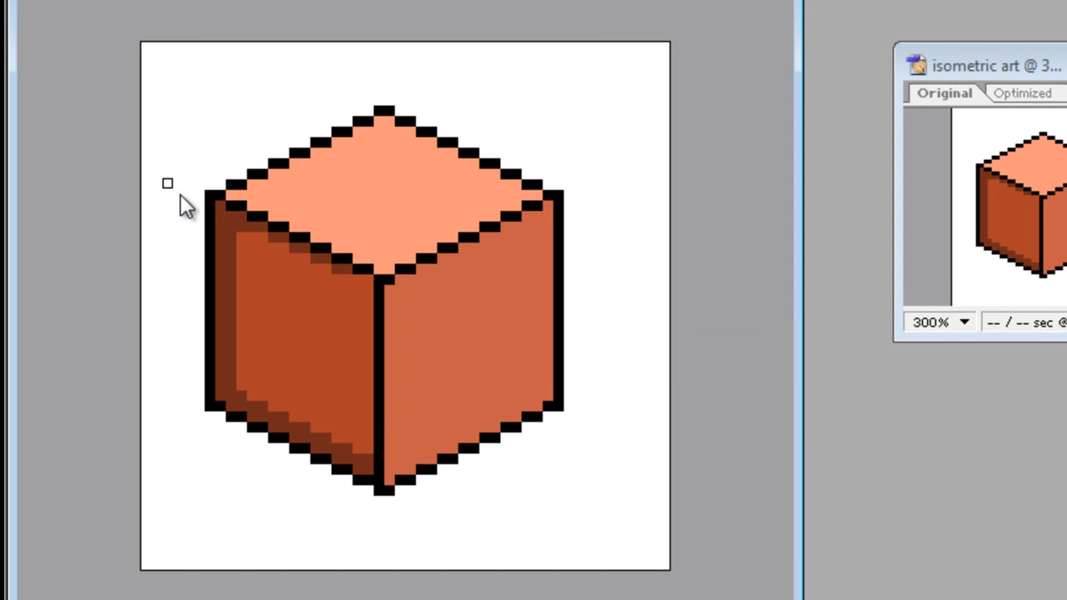
left_click(237, 205)
left_click(252, 215)
left_click(278, 226)
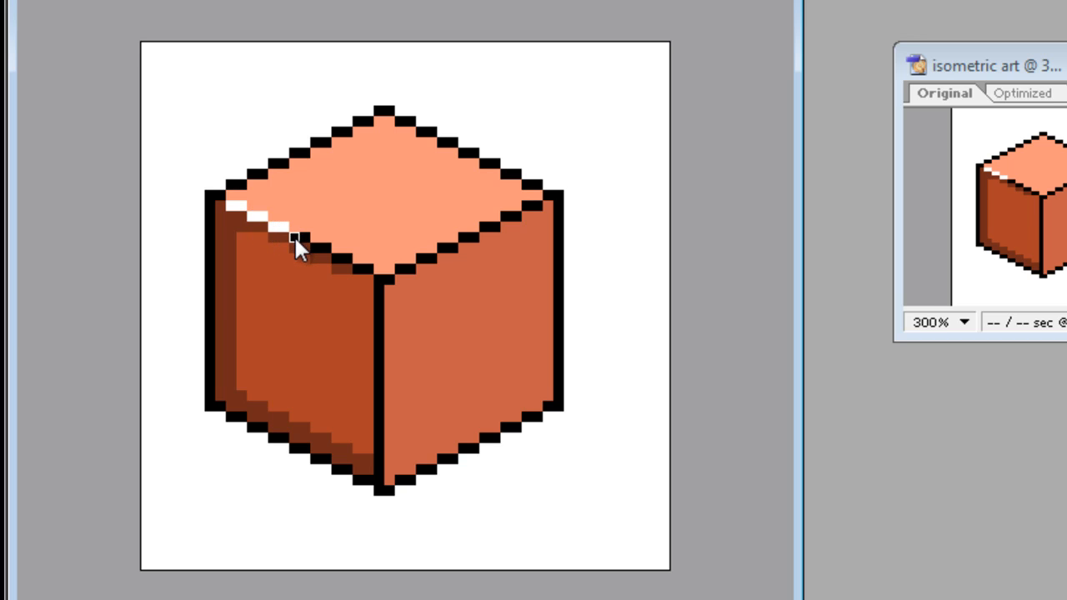
left_click(301, 237)
left_click(323, 248)
left_click(345, 260)
left_click(367, 268)
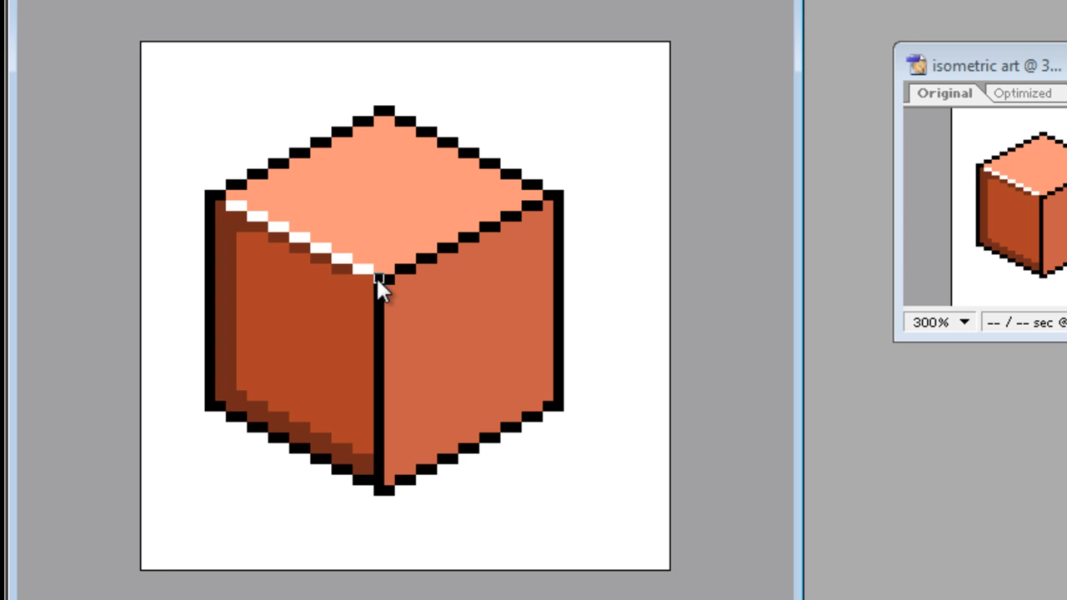
Try recolouring the cube's central vertical edge white, including the corner pixel beside it, and undo those strokes
left_click_drag(376, 284, 378, 364)
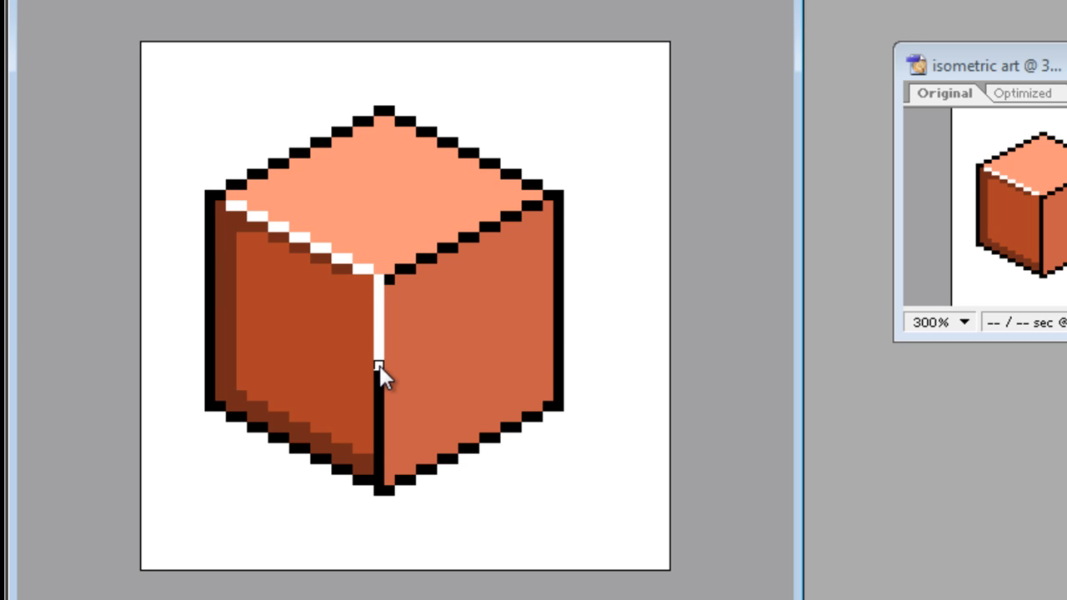
left_click(376, 489)
left_click(390, 283)
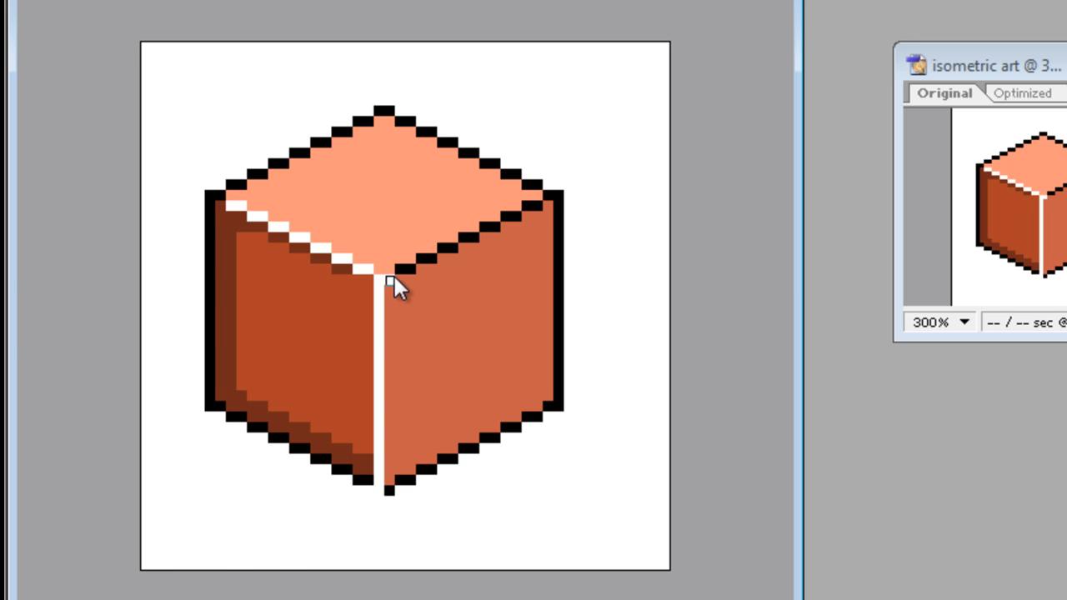
left_click(379, 492, "shift")
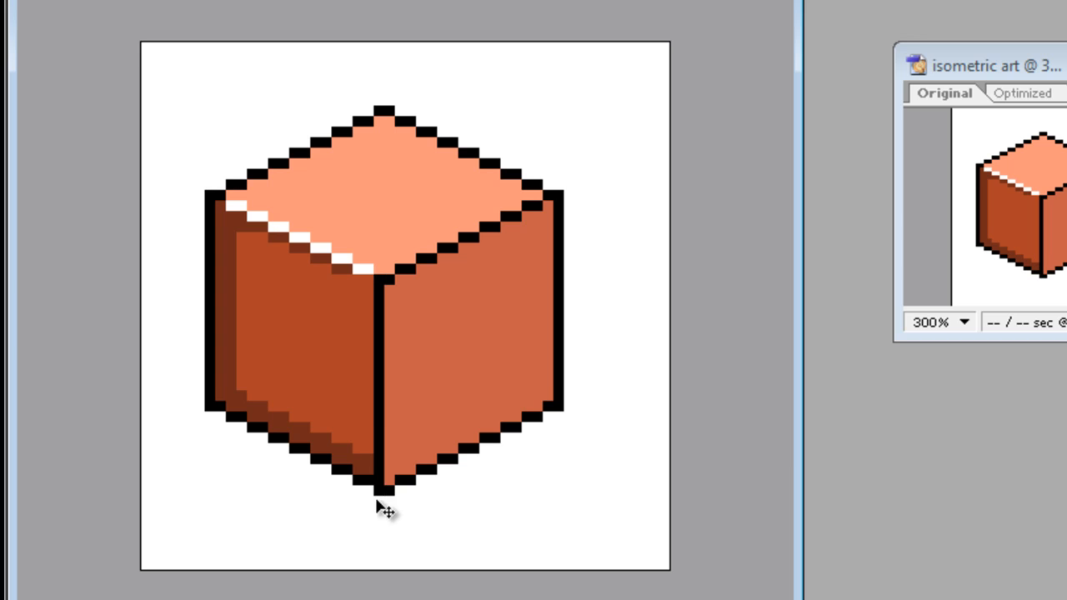
Recolour the cube's central vertical edge and the stepped outline between its top and right faces white
mouse_move(377, 486)
left_mouse_down()
mouse_move(379, 277)
mouse_move(536, 208)
left_mouse_up()
left_click(382, 278)
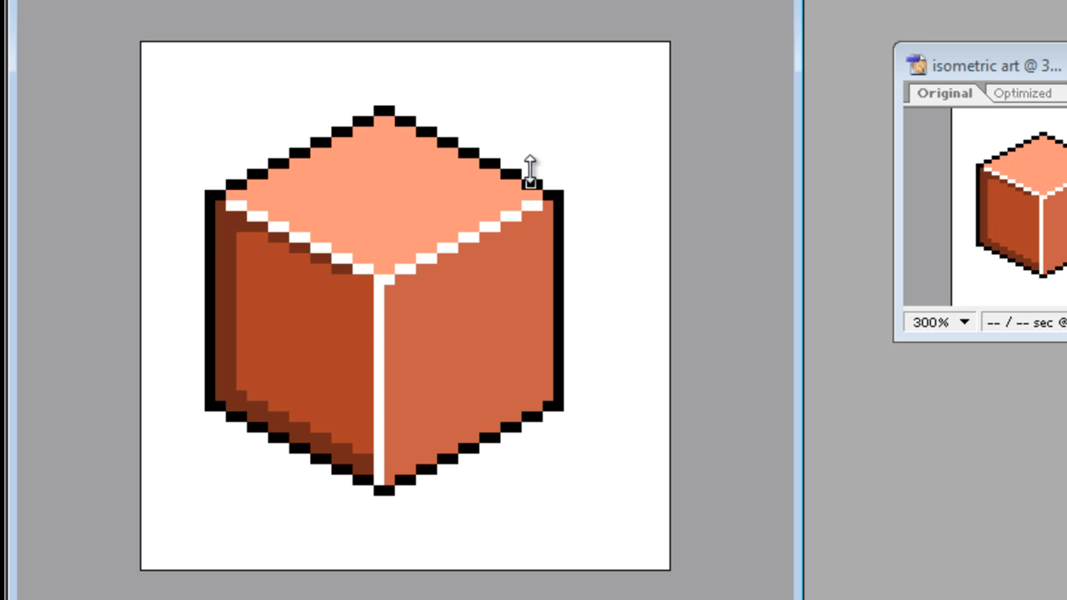